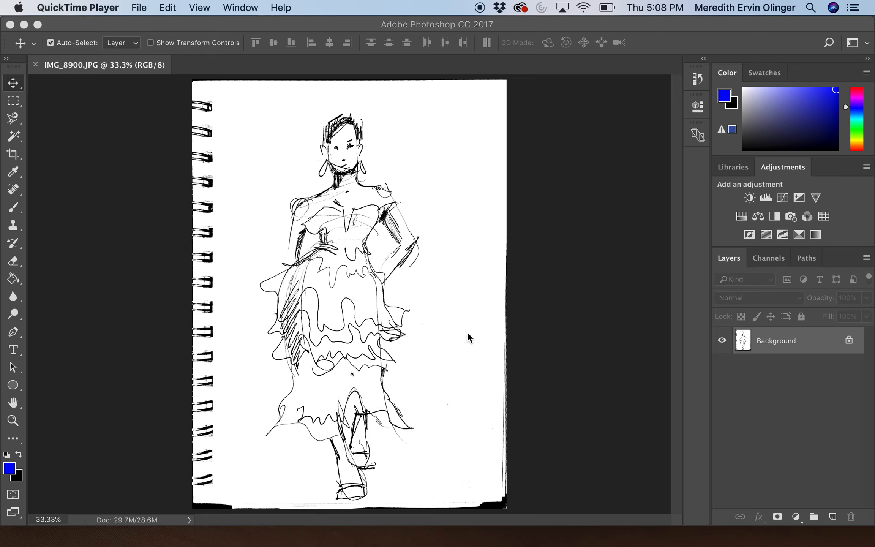
Step: Dismiss the New Layer dialog and duplicate the Background layer as Background copy
double_click(779, 341)
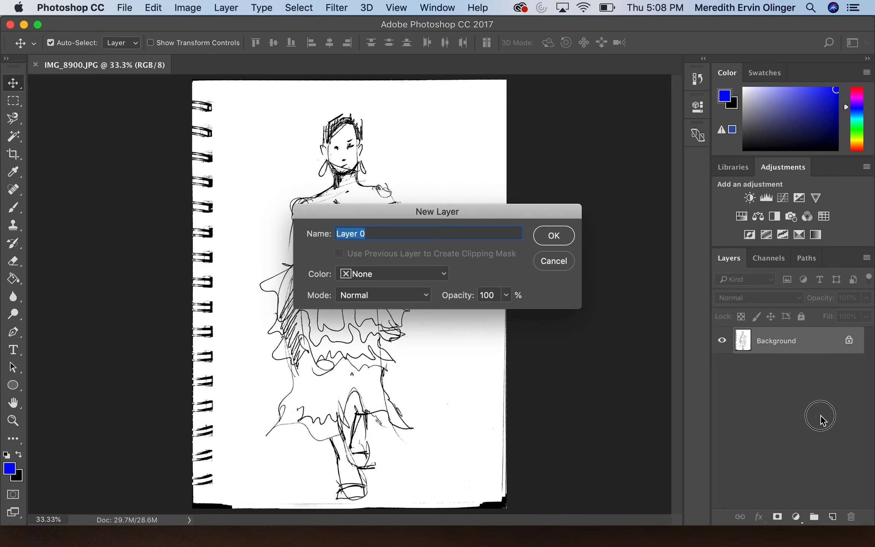
click(562, 265)
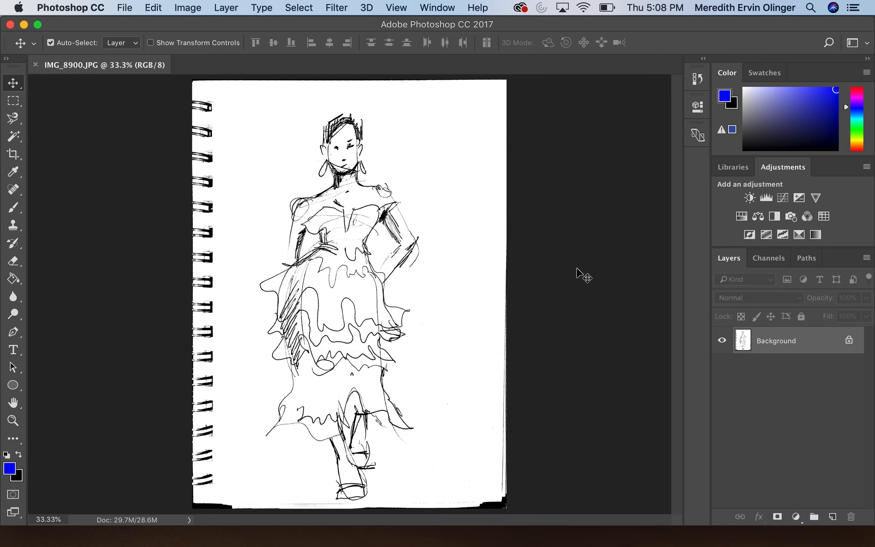
drag(784, 349, 831, 517)
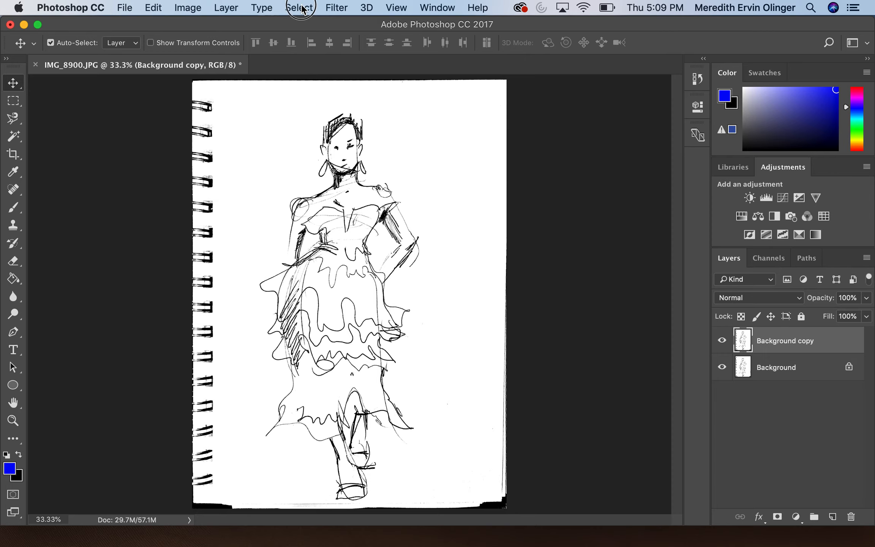
Step: Delete the white paper from Background copy via Color Range, then hide the Background layer
click(300, 8)
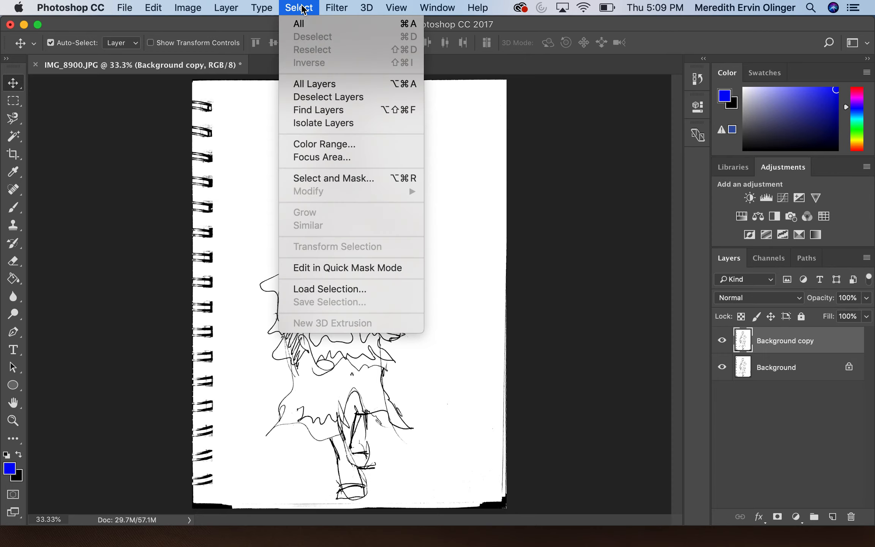
click(312, 144)
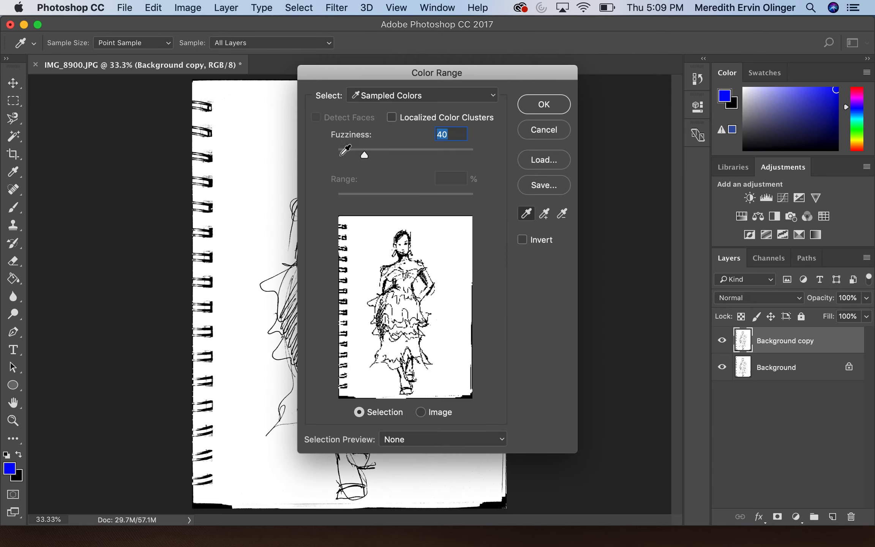
click(375, 250)
click(539, 108)
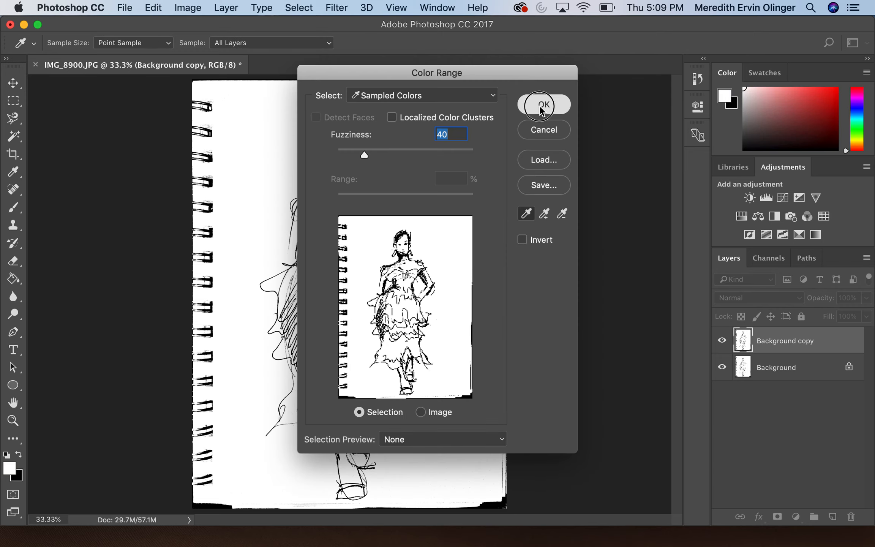
key(v)
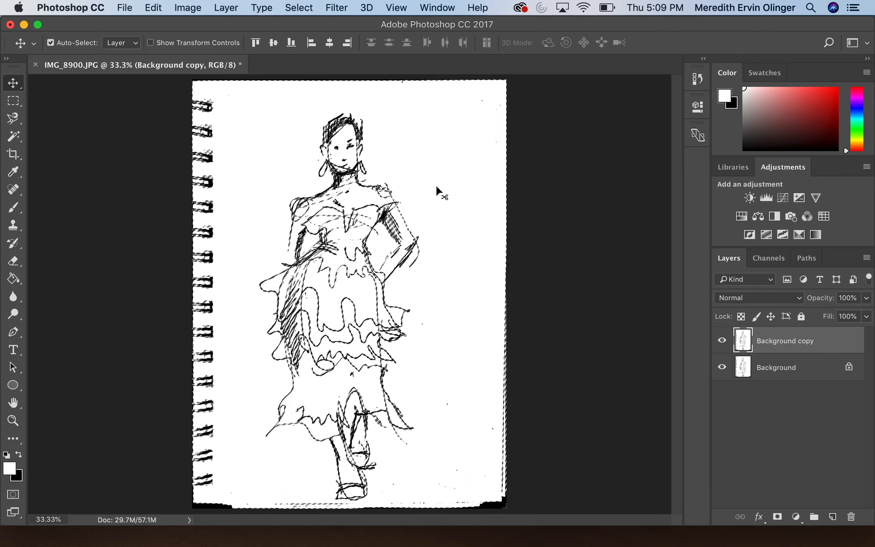
key(Delete)
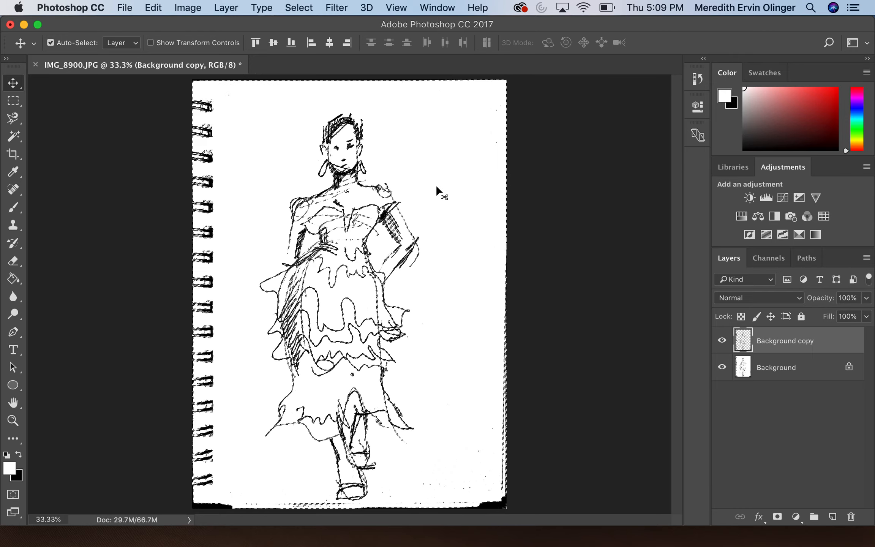
click(722, 367)
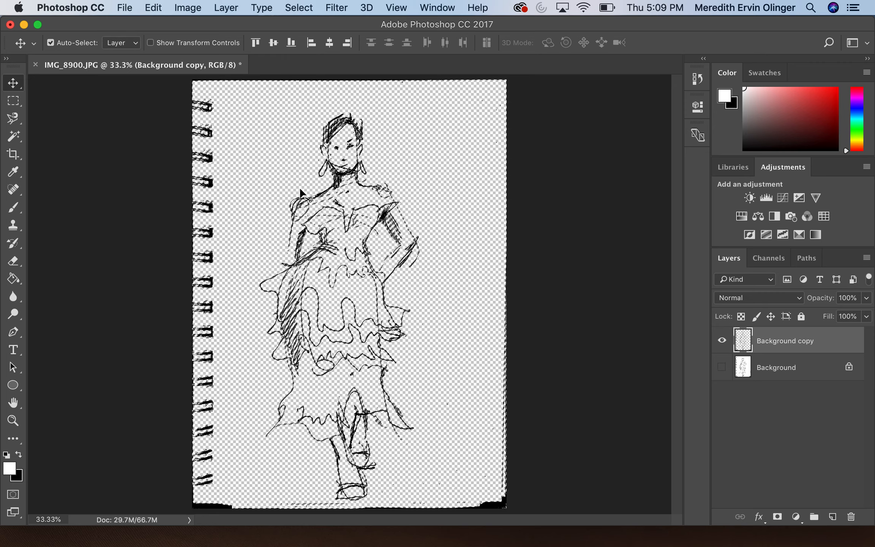
Step: Invert the selection, then deselect so the sketch layer has no active selection
click(298, 9)
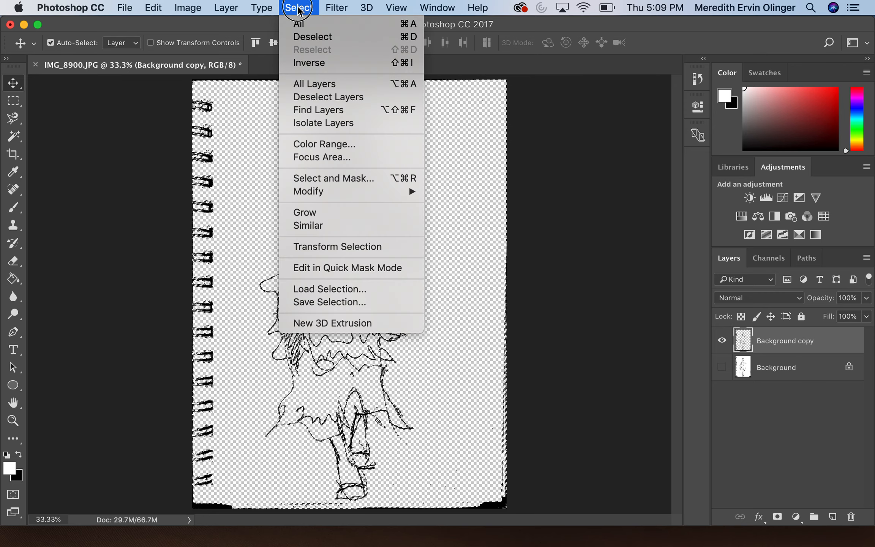
click(299, 63)
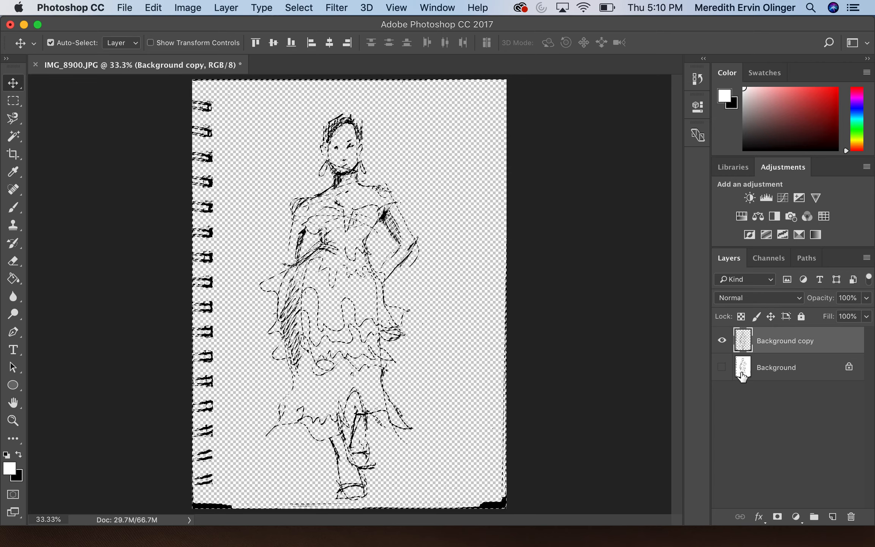
click(305, 10)
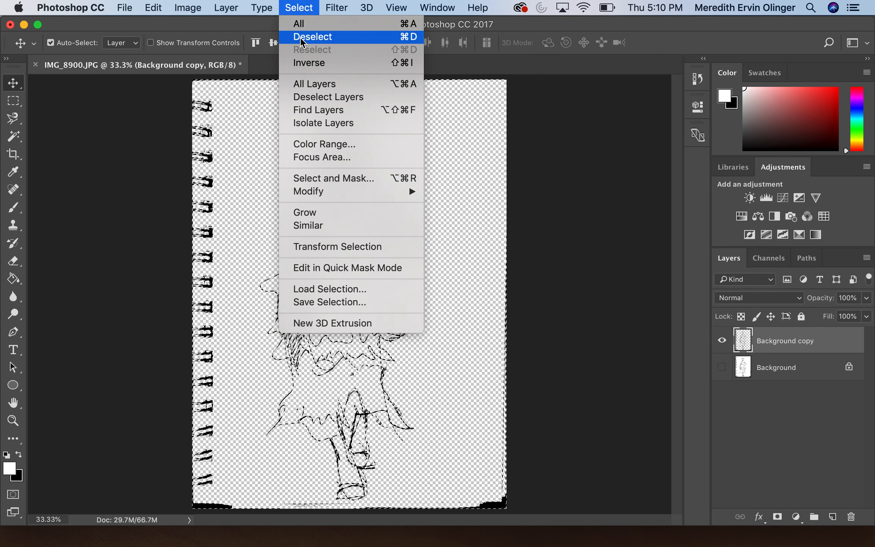
click(304, 35)
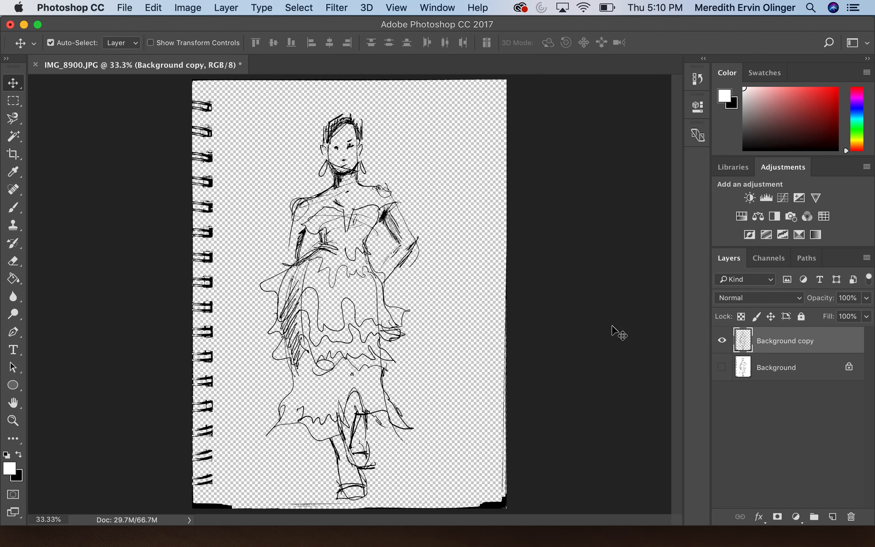
Step: Add empty Layer 1 above Background, rename Background copy to Drawing, and select Layer 1
click(767, 368)
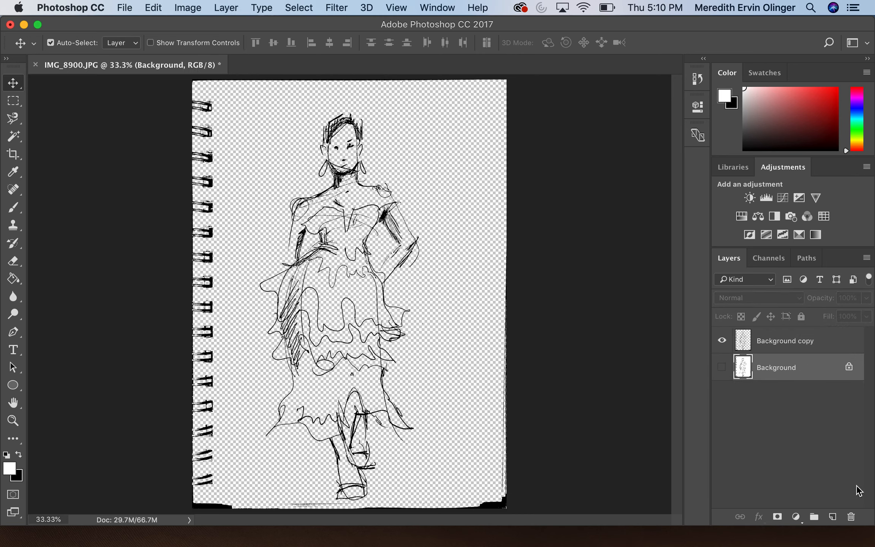
click(833, 516)
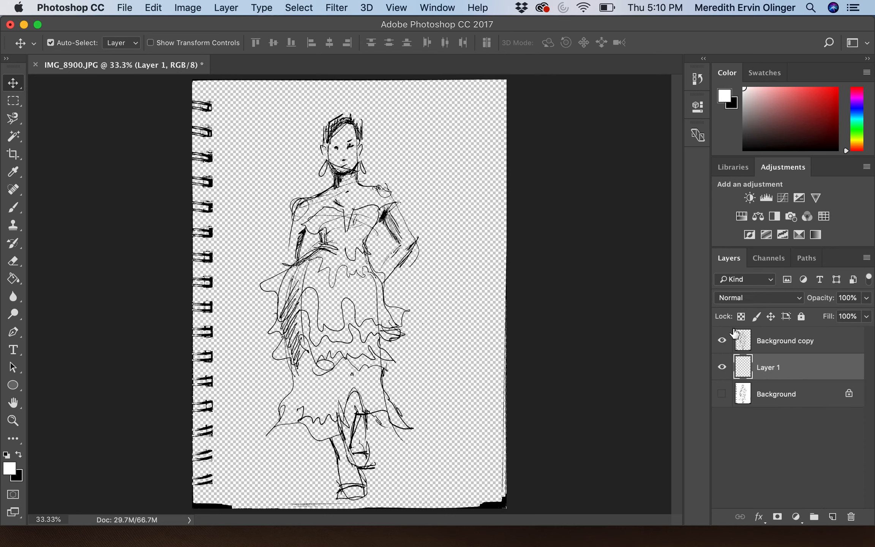
double_click(812, 342)
key(BackSpace)
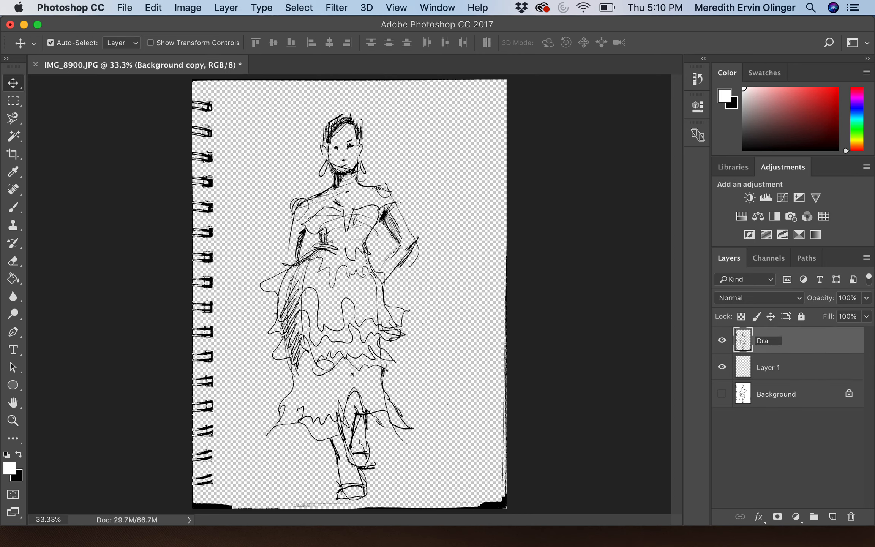
key(Return)
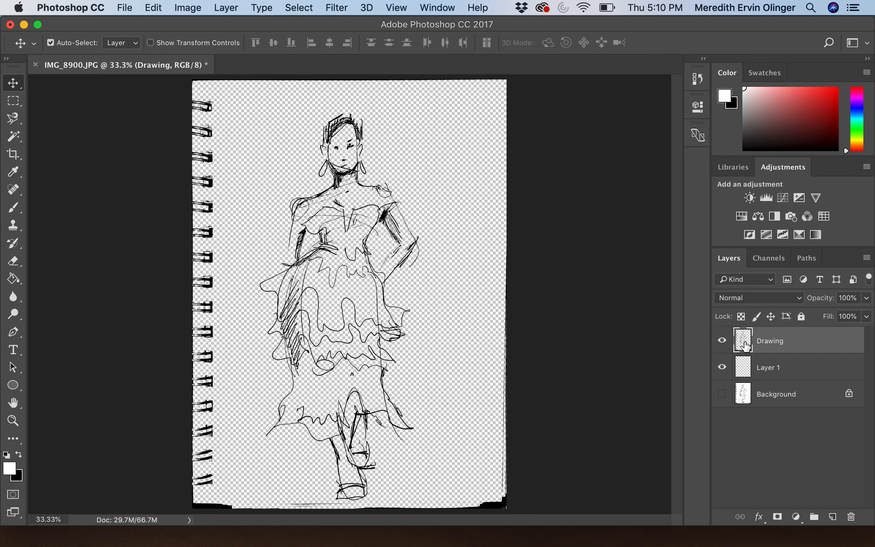
click(785, 370)
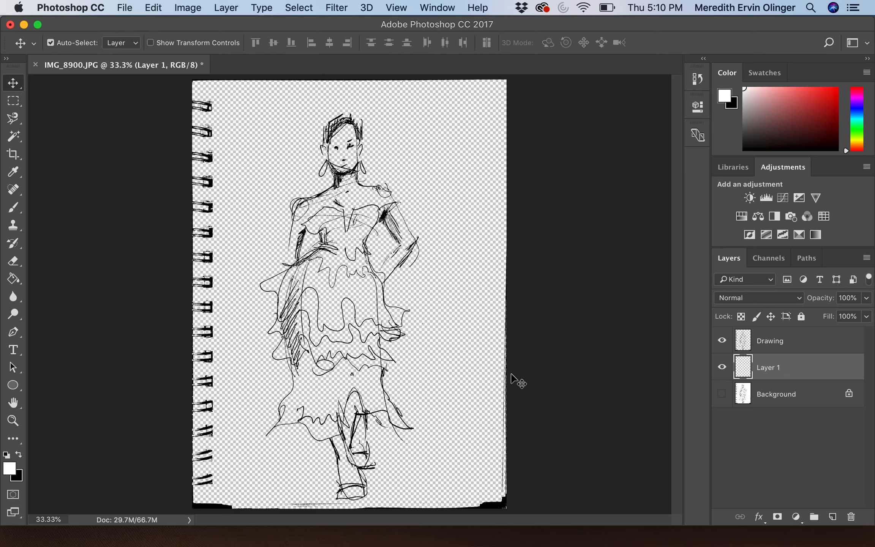
Step: Fill Layer 1 with white and erase the binding rings and dark page edges from Drawing
click(13, 279)
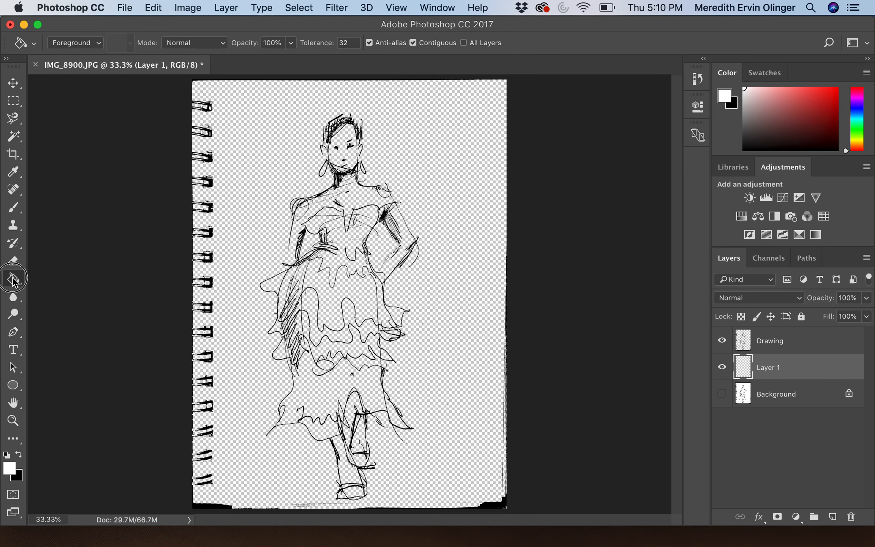
click(227, 224)
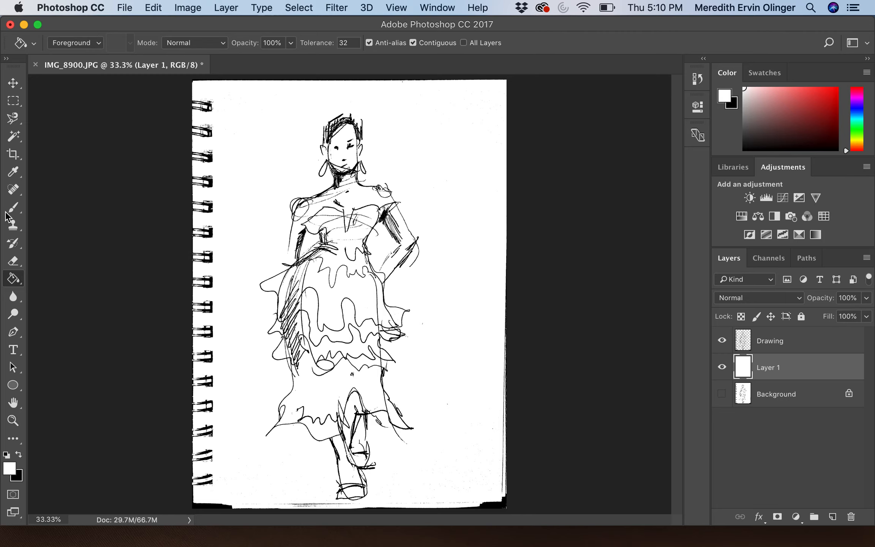
click(12, 261)
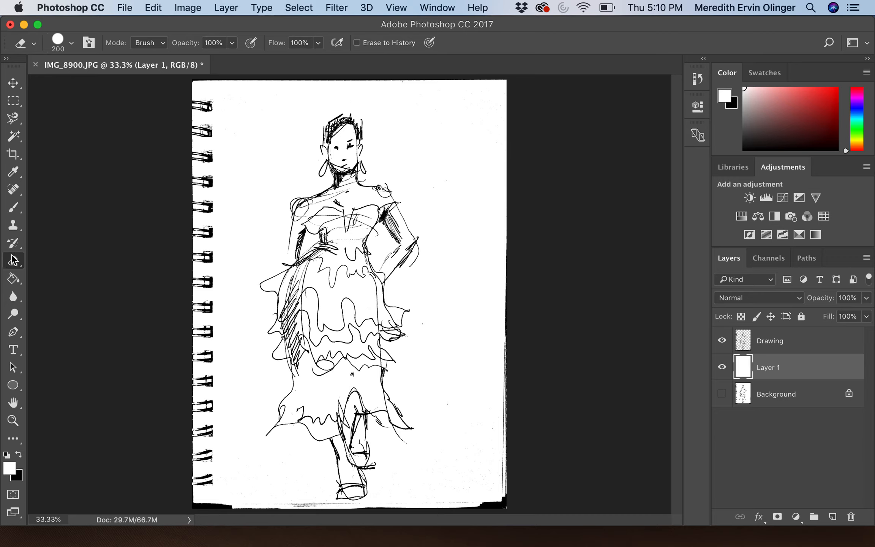
click(768, 346)
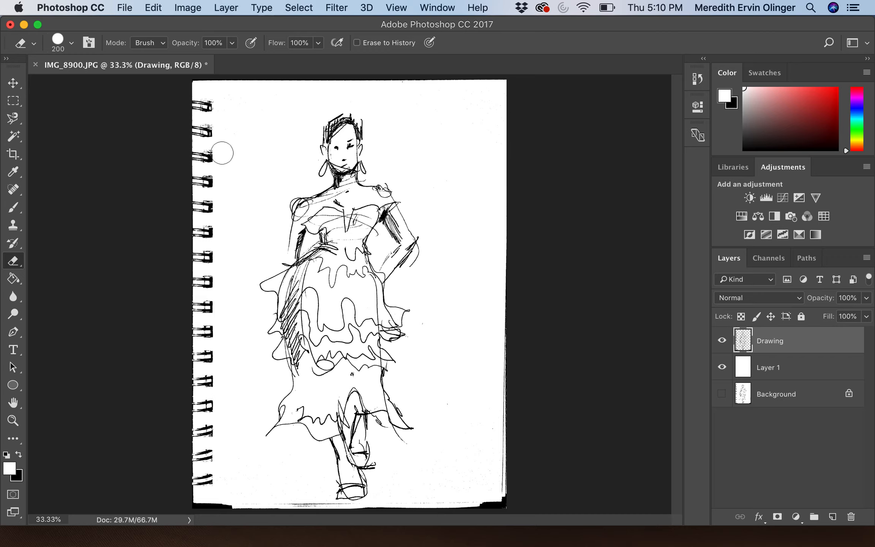
mouse_move(209, 109)
mouse_down()
mouse_move(205, 167)
mouse_move(195, 83)
mouse_move(193, 204)
mouse_move(202, 159)
mouse_move(209, 229)
mouse_move(207, 190)
mouse_move(198, 306)
mouse_move(200, 231)
mouse_move(187, 271)
mouse_move(198, 358)
mouse_move(186, 272)
mouse_move(189, 188)
mouse_move(211, 376)
mouse_up()
mouse_move(210, 336)
mouse_down()
mouse_move(207, 438)
mouse_move(197, 375)
mouse_move(190, 477)
mouse_move(198, 455)
mouse_move(210, 483)
mouse_move(193, 496)
mouse_move(215, 509)
mouse_move(302, 501)
mouse_move(232, 508)
mouse_move(323, 510)
mouse_up()
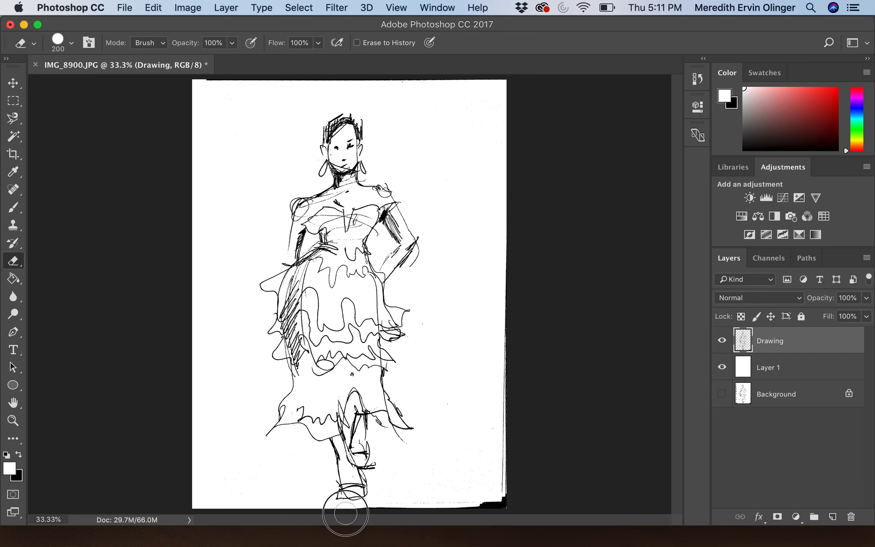
mouse_move(384, 508)
mouse_down()
mouse_move(365, 513)
mouse_move(511, 496)
mouse_move(499, 425)
mouse_move(504, 127)
mouse_up()
mouse_move(509, 61)
mouse_down()
mouse_move(502, 93)
mouse_move(501, 79)
mouse_move(437, 77)
mouse_move(188, 87)
mouse_move(220, 123)
mouse_move(203, 220)
mouse_move(210, 199)
mouse_move(214, 254)
mouse_move(203, 286)
mouse_up()
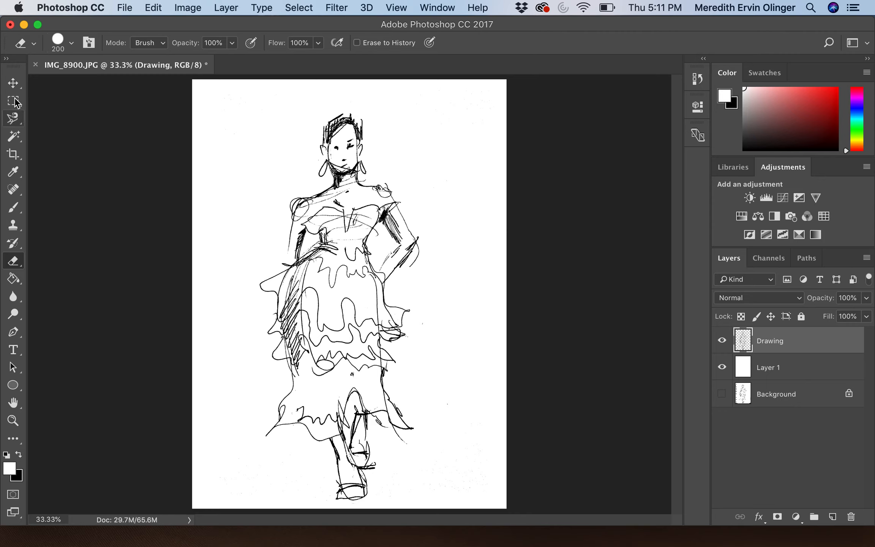
click(14, 83)
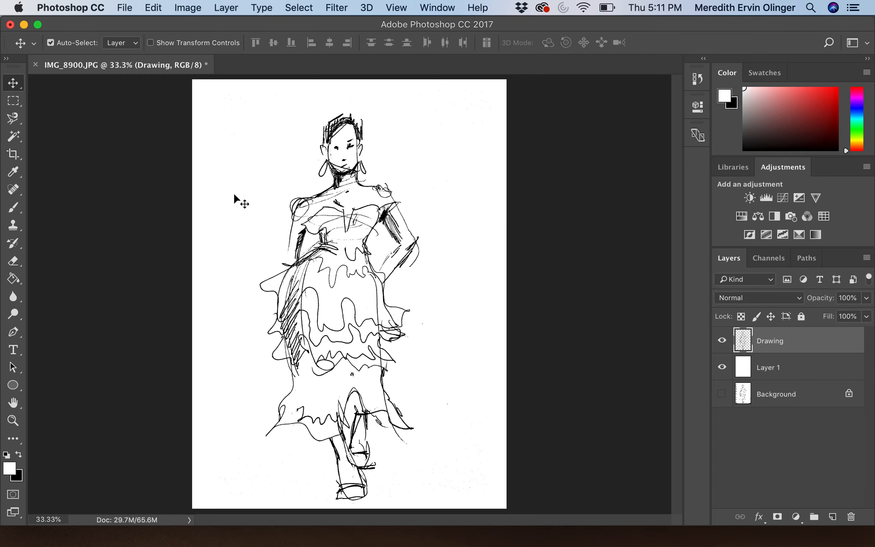
Step: Scale the Drawing layer to 95.16% width and 107.31% height so the figure fills the page
click(154, 8)
mouse_move(175, 312)
mouse_move(303, 312)
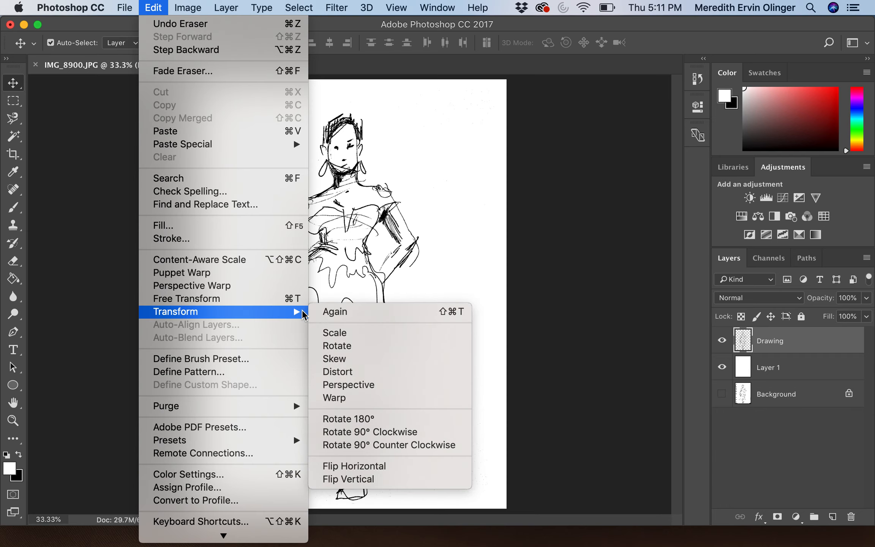
click(340, 333)
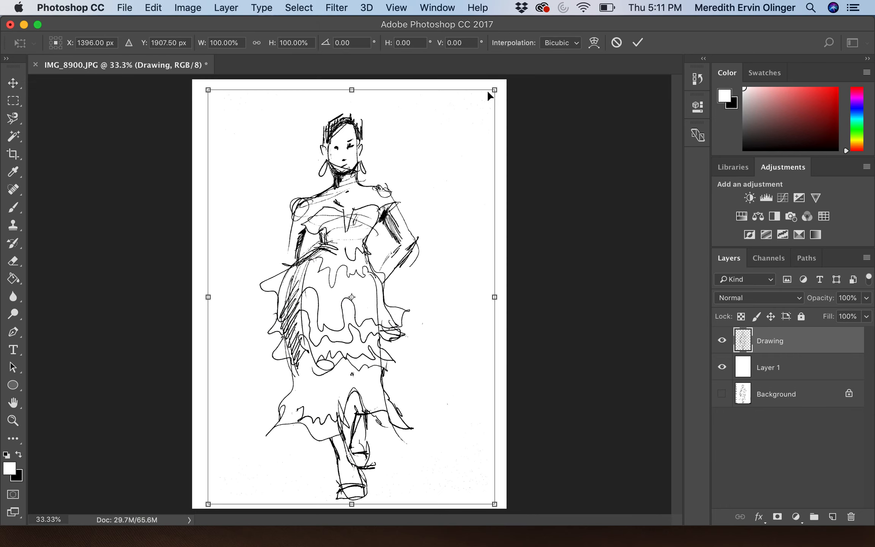
mouse_move(494, 90)
mouse_down()
mouse_move(459, 91)
mouse_move(461, 74)
mouse_move(478, 60)
mouse_up()
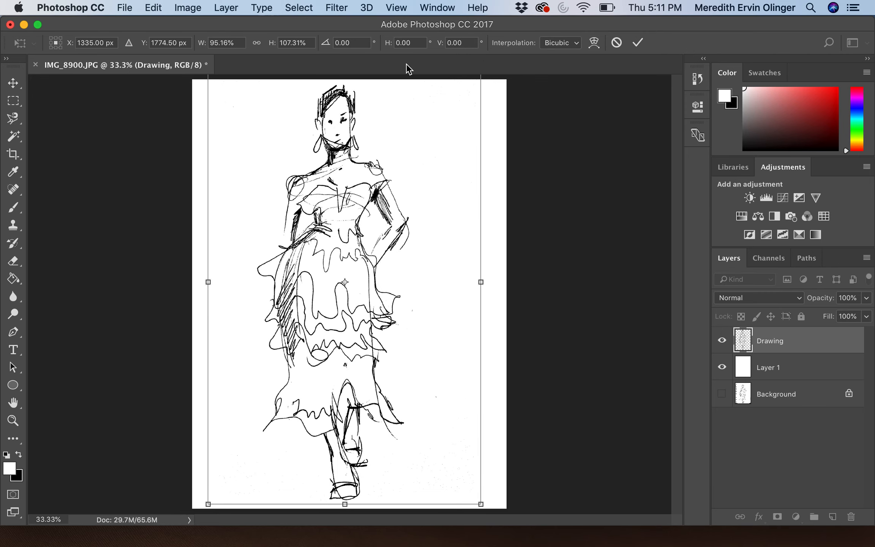
click(18, 85)
click(547, 207)
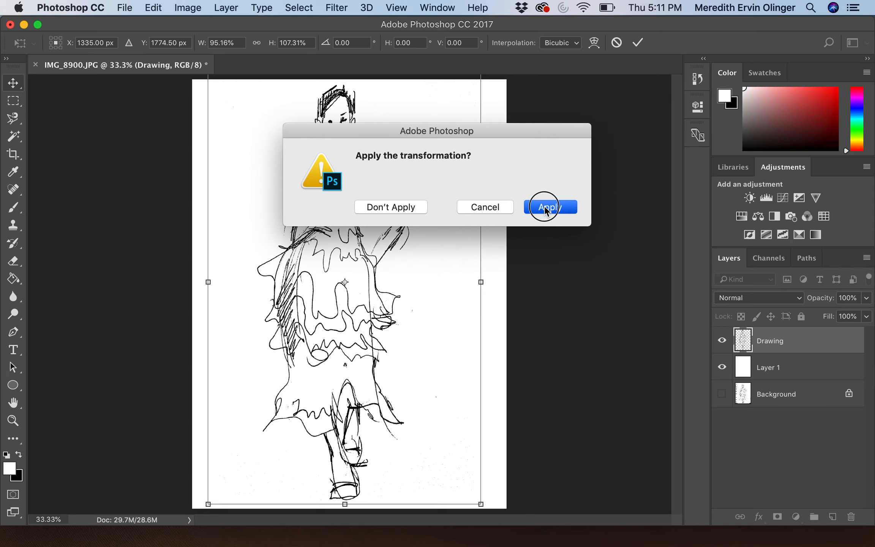
mouse_move(338, 270)
mouse_down()
mouse_move(355, 264)
mouse_move(327, 273)
mouse_move(339, 273)
mouse_up()
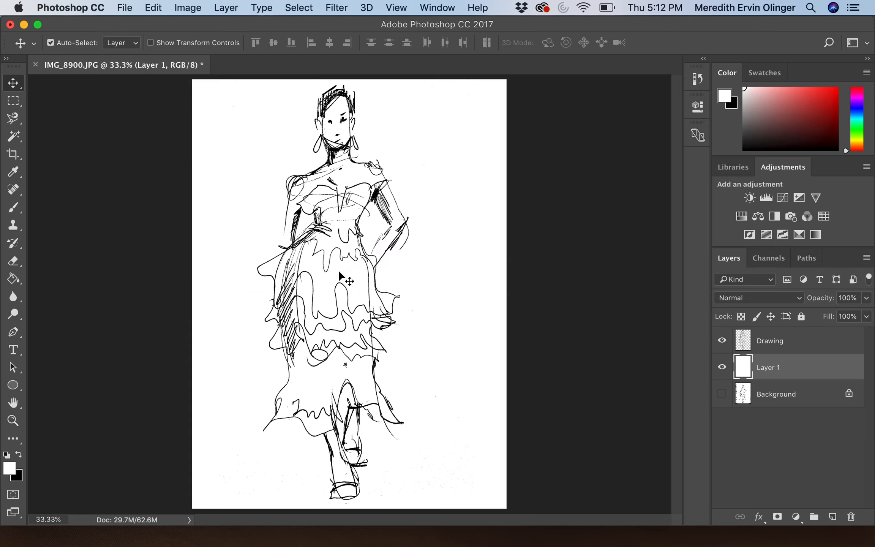
click(774, 346)
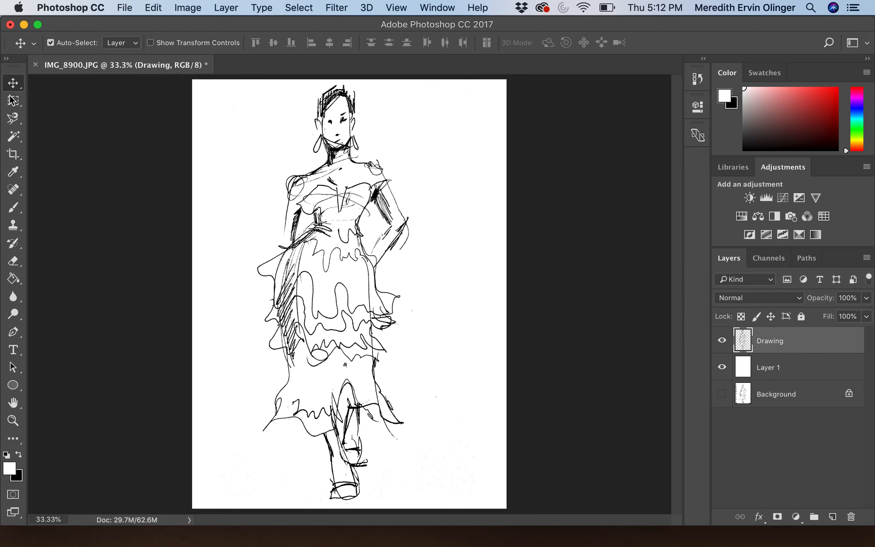
drag(335, 111, 311, 110)
mouse_move(272, 108)
mouse_down()
mouse_move(389, 109)
mouse_move(305, 96)
mouse_move(274, 97)
mouse_move(279, 104)
mouse_up()
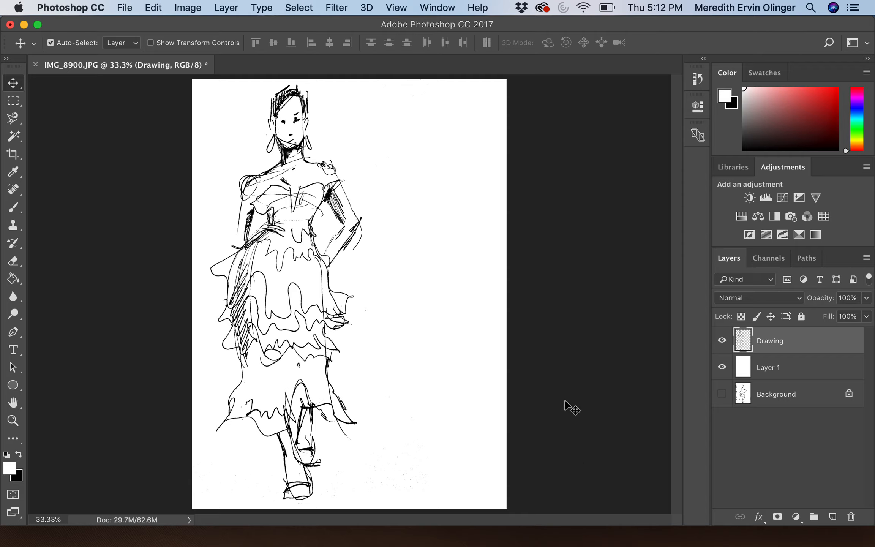
click(777, 371)
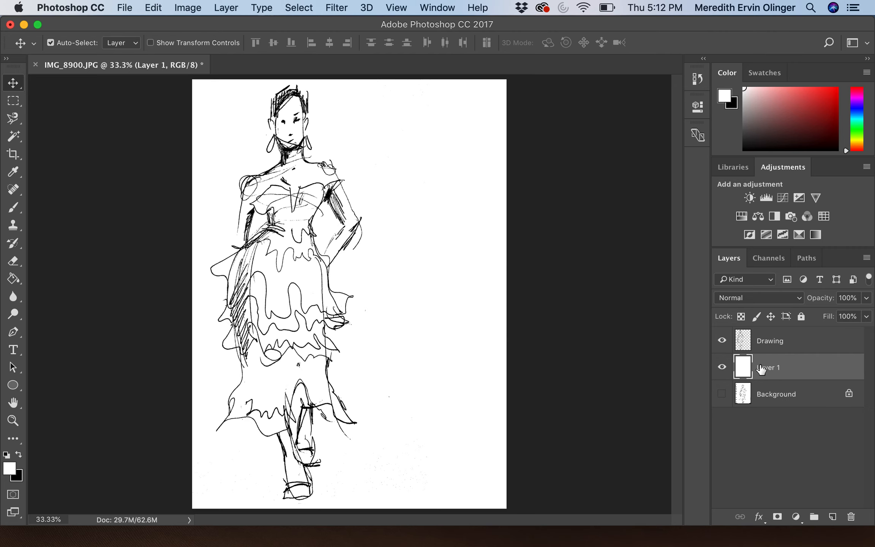
click(722, 367)
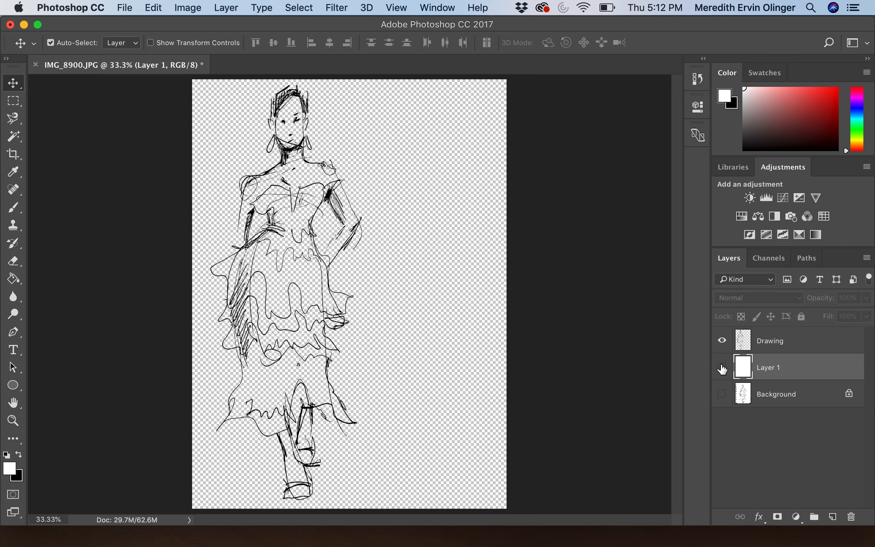
click(722, 368)
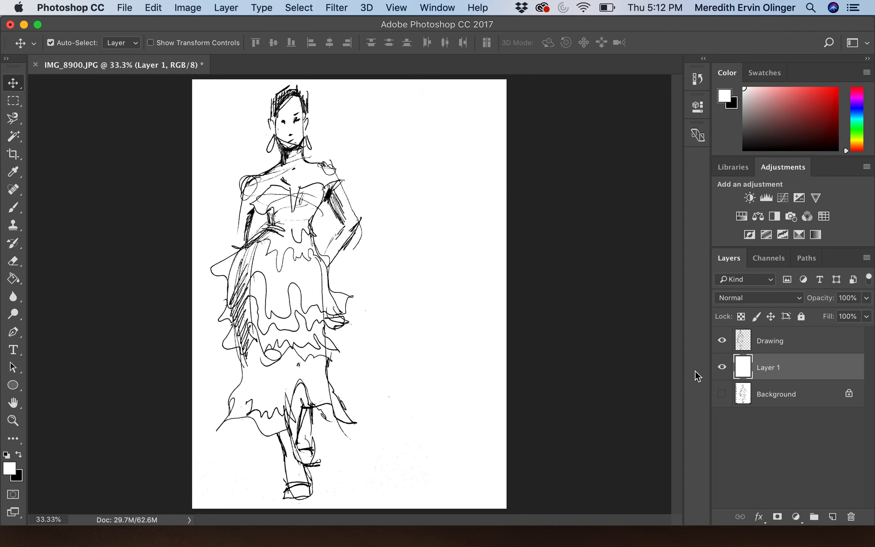
Step: Add empty Layer 2 above Layer 1 and set the foreground colour to orange e9930b
click(831, 517)
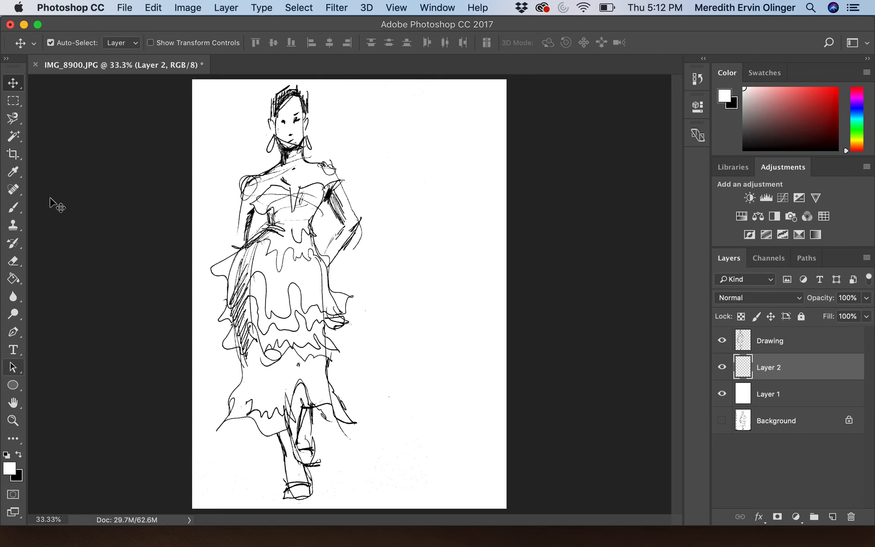
click(10, 471)
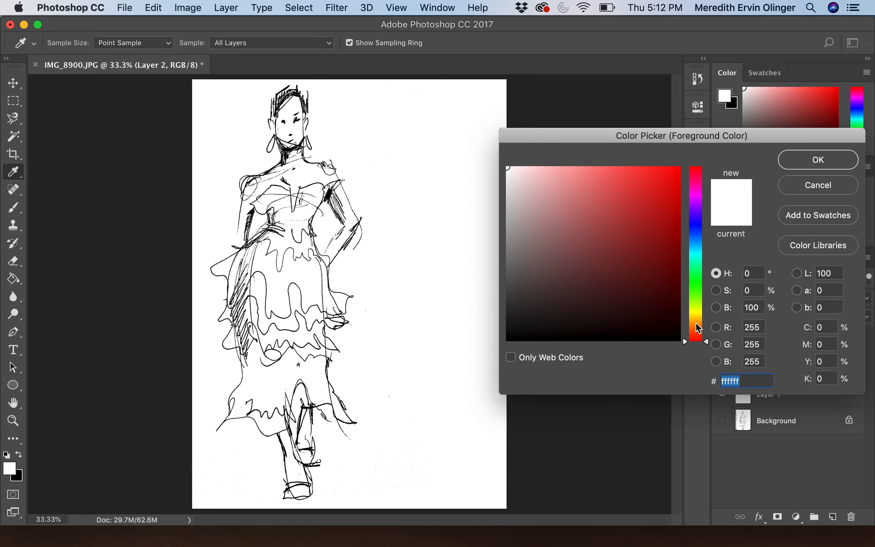
click(696, 325)
click(672, 181)
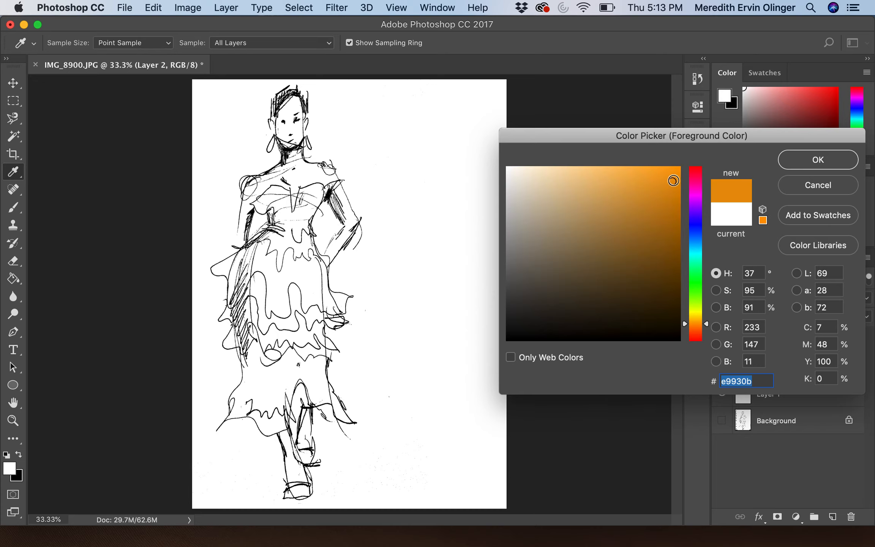
click(792, 156)
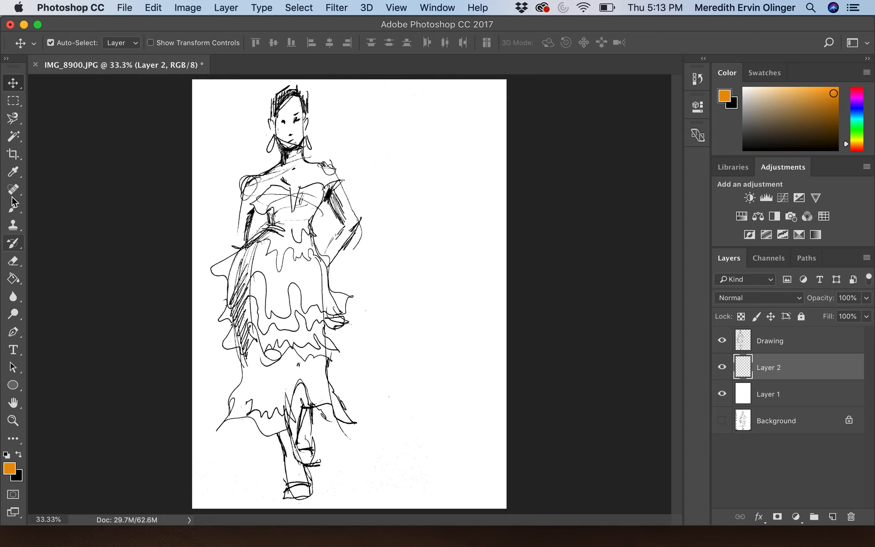
click(12, 209)
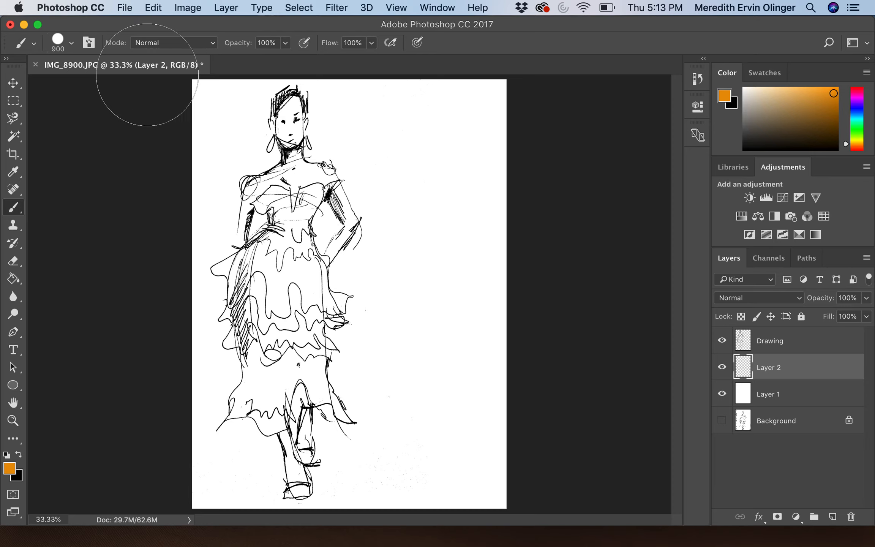
Step: Reduce the brush tip from 900 px to 102 px, dismissing the invalid size warning
click(71, 43)
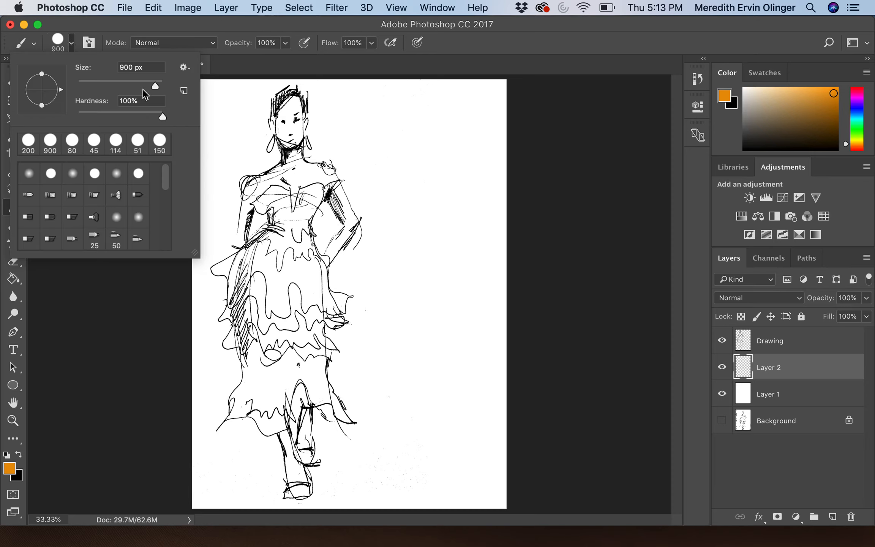
mouse_move(155, 87)
mouse_down()
mouse_move(105, 86)
mouse_move(121, 86)
mouse_up()
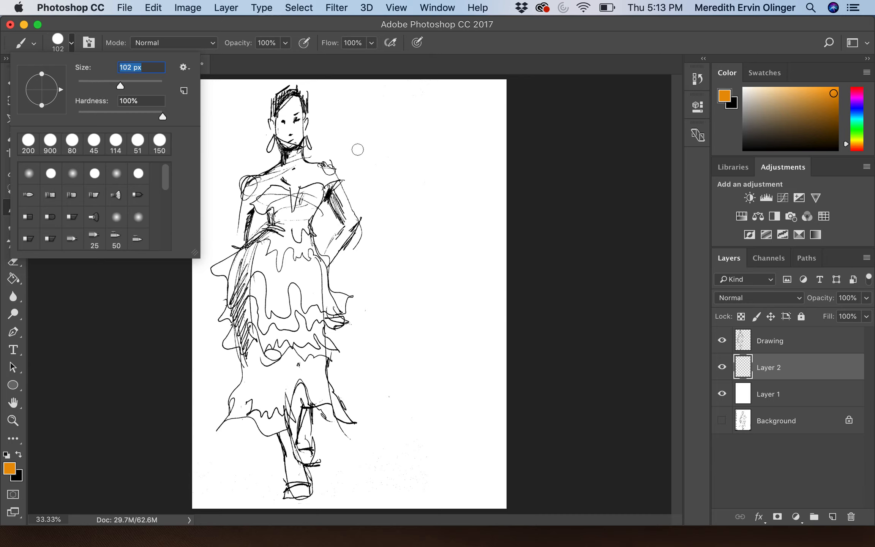
text(1)
key(Return)
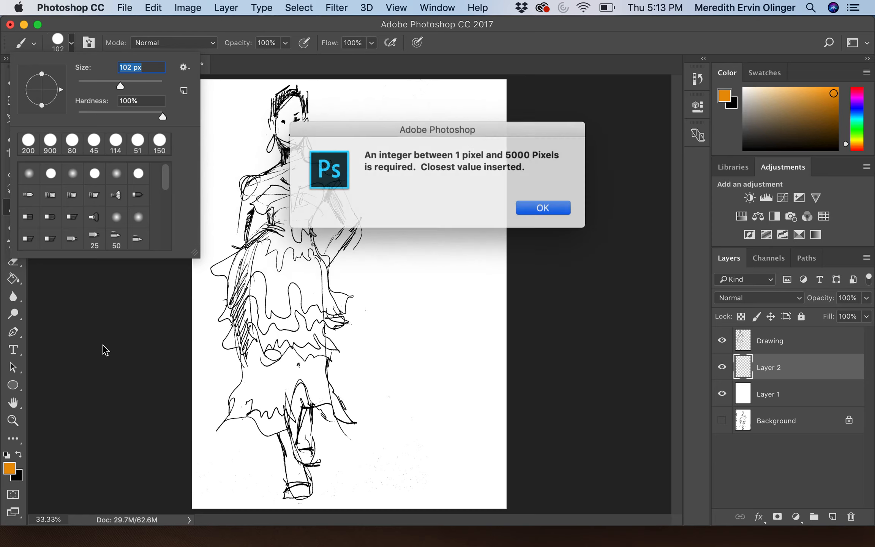
click(542, 213)
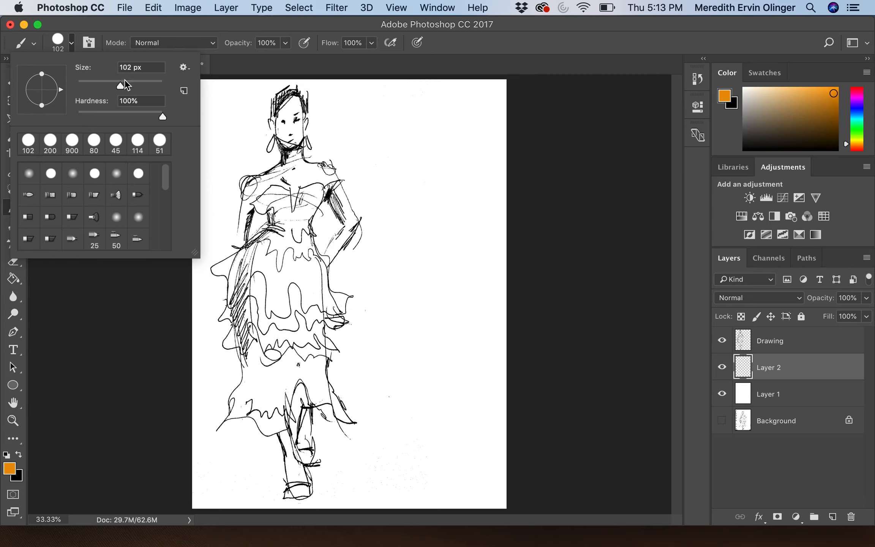
click(108, 343)
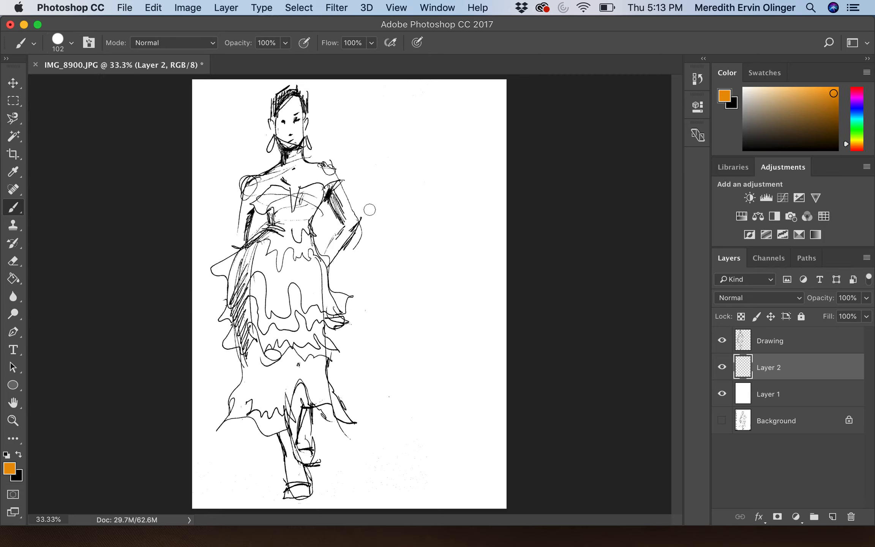
Step: Paint orange over the bodice with a 125 px brush, undoing one stray stroke
key(bracketright)
key(bracketright)
key(bracketright)
key(bracketright)
key(bracketright)
key(bracketright)
key(bracketright)
key(bracketright)
key(bracketleft)
key(bracketleft)
key(bracketleft)
key(bracketleft)
key(bracketleft)
key(bracketleft)
key(bracketleft)
mouse_move(284, 195)
mouse_down()
mouse_move(259, 207)
mouse_move(278, 198)
mouse_move(276, 224)
mouse_move(283, 202)
mouse_move(289, 226)
mouse_move(283, 202)
mouse_move(295, 221)
mouse_move(301, 197)
mouse_move(319, 190)
mouse_move(308, 191)
mouse_move(314, 191)
mouse_move(298, 226)
mouse_move(316, 203)
mouse_move(302, 227)
mouse_up()
mouse_move(334, 186)
mouse_down()
mouse_move(315, 203)
mouse_move(301, 236)
mouse_move(316, 268)
mouse_move(290, 239)
mouse_move(299, 264)
mouse_move(293, 231)
mouse_move(300, 252)
mouse_move(277, 230)
mouse_move(217, 267)
mouse_move(232, 268)
mouse_move(229, 298)
mouse_move(250, 254)
mouse_move(241, 318)
mouse_move(239, 304)
mouse_move(226, 316)
mouse_move(236, 312)
mouse_move(226, 354)
mouse_move(236, 336)
mouse_move(246, 356)
mouse_move(228, 420)
mouse_move(245, 407)
mouse_move(271, 434)
mouse_move(306, 382)
mouse_move(351, 410)
mouse_move(333, 394)
mouse_move(325, 352)
mouse_move(336, 352)
mouse_move(318, 338)
mouse_move(315, 319)
mouse_move(335, 329)
mouse_move(343, 322)
mouse_move(330, 318)
mouse_move(344, 299)
mouse_move(322, 282)
mouse_move(319, 262)
mouse_up()
key(ctrl+z)
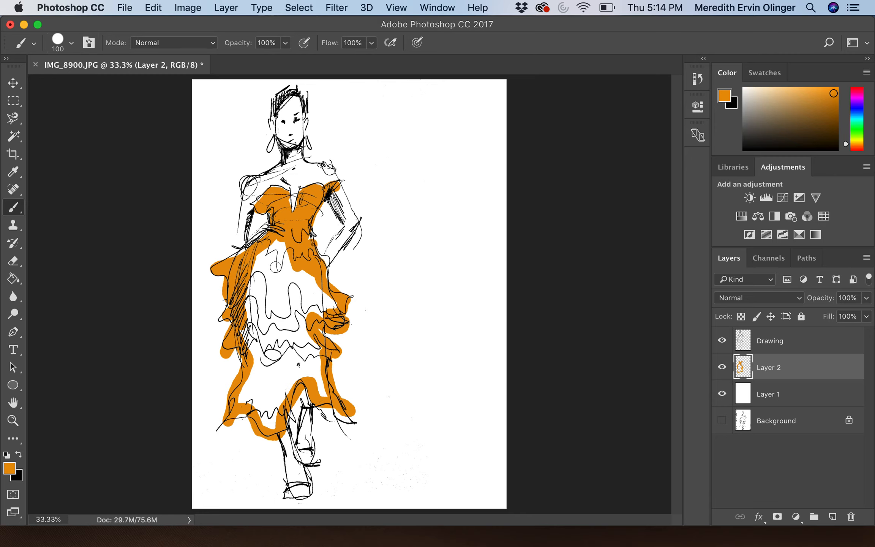
Step: Paint orange across the upper and lower skirt using 250 px and 150 px brushes
key(bracketright)
key(bracketright)
key(bracketright)
key(bracketright)
mouse_move(284, 249)
mouse_down()
mouse_move(253, 274)
mouse_move(273, 264)
mouse_move(246, 323)
mouse_move(261, 370)
mouse_move(249, 400)
mouse_move(260, 393)
mouse_move(268, 418)
mouse_move(270, 390)
mouse_move(314, 367)
mouse_move(288, 326)
mouse_move(288, 347)
mouse_move(294, 320)
mouse_move(272, 350)
mouse_move(275, 337)
mouse_move(283, 361)
mouse_move(267, 293)
mouse_move(271, 305)
mouse_move(279, 288)
mouse_move(292, 295)
mouse_move(292, 280)
mouse_move(307, 289)
mouse_move(318, 304)
mouse_up()
key(bracketleft)
key(bracketleft)
key(bracketleft)
drag(317, 381, 324, 393)
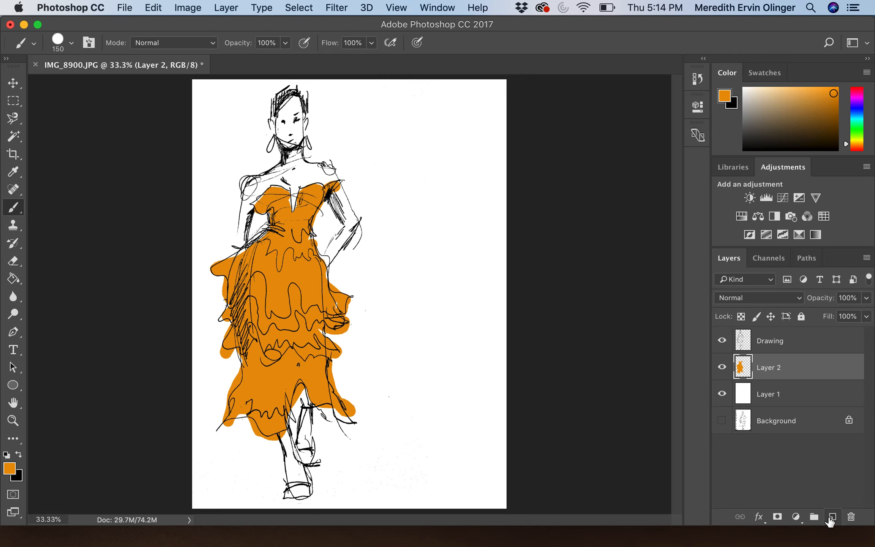
click(829, 517)
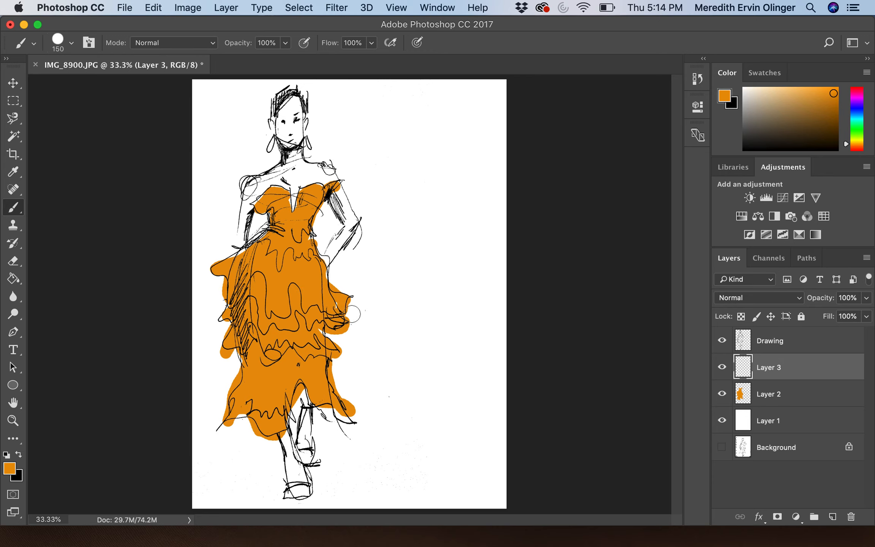
Step: Set the foreground colour to a darker burnt orange, ce5614
click(10, 467)
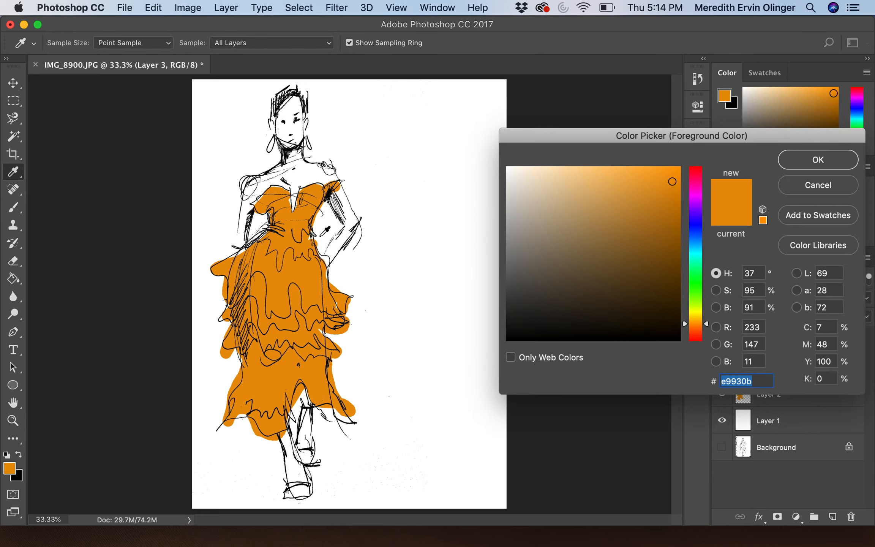
click(695, 177)
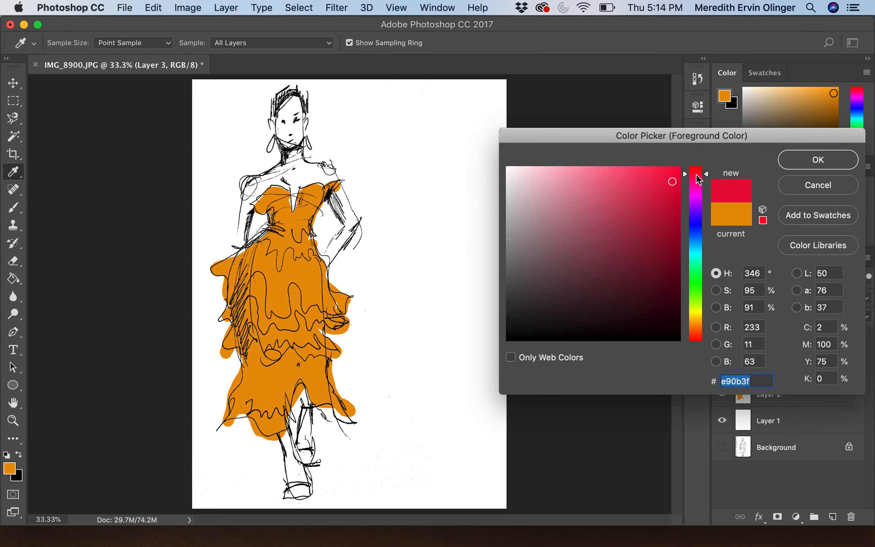
click(694, 331)
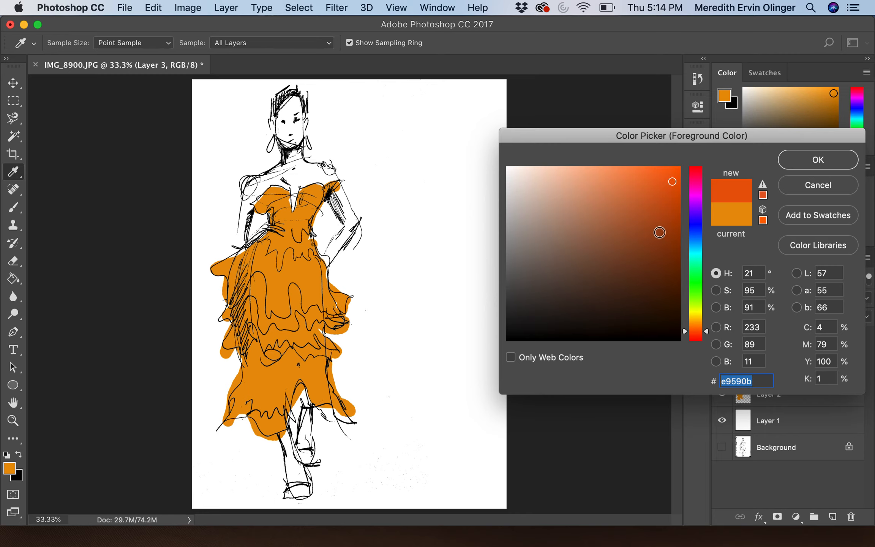
click(663, 200)
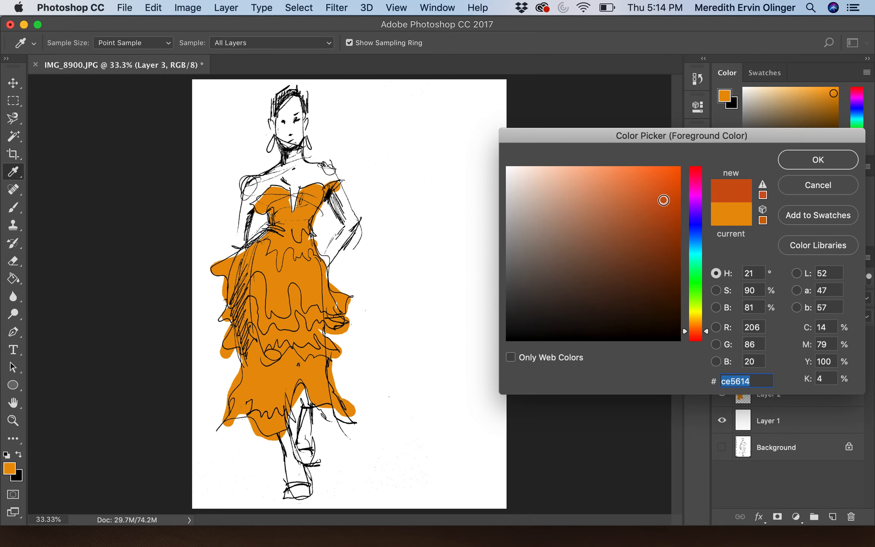
click(801, 167)
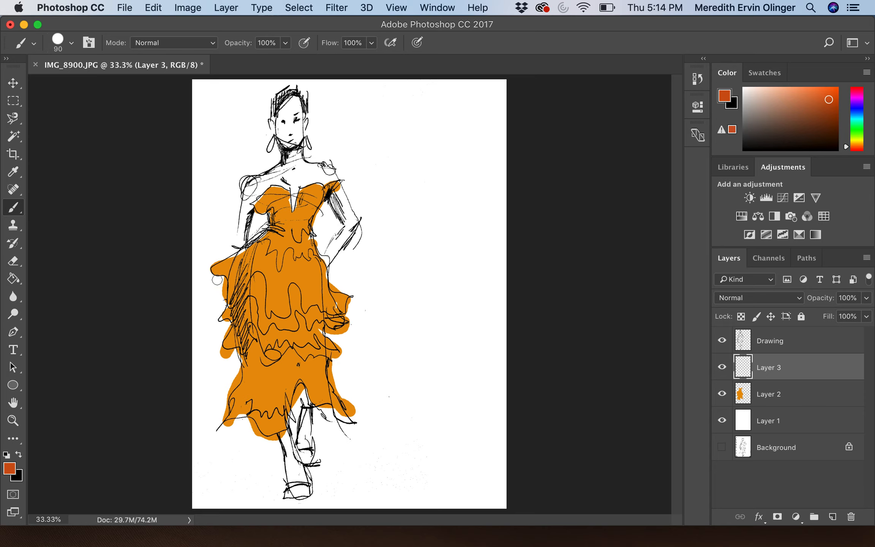
Step: Brush dark-orange shading along the skirt edge, lower ruffle, hem, upper skirt and waist
mouse_move(216, 277)
mouse_down()
mouse_move(227, 307)
mouse_move(248, 281)
mouse_move(264, 278)
mouse_move(263, 315)
mouse_move(286, 315)
mouse_move(295, 287)
mouse_move(304, 309)
mouse_move(354, 298)
mouse_up()
mouse_move(344, 331)
mouse_down()
mouse_move(264, 332)
mouse_move(230, 347)
mouse_move(219, 341)
mouse_move(244, 369)
mouse_move(296, 344)
mouse_move(313, 358)
mouse_move(342, 353)
mouse_up()
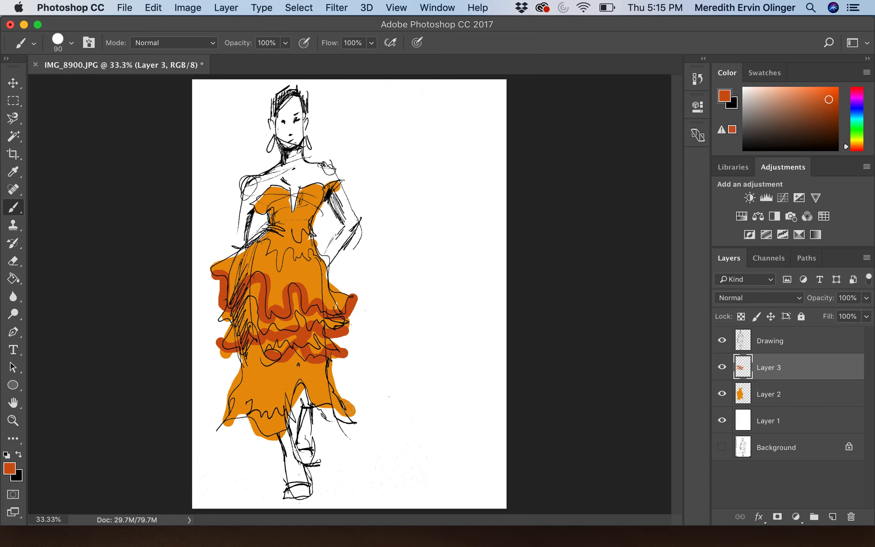
mouse_move(354, 407)
mouse_down()
mouse_move(326, 404)
mouse_move(296, 380)
mouse_move(283, 408)
mouse_move(270, 395)
mouse_move(257, 408)
mouse_move(250, 395)
mouse_move(220, 406)
mouse_up()
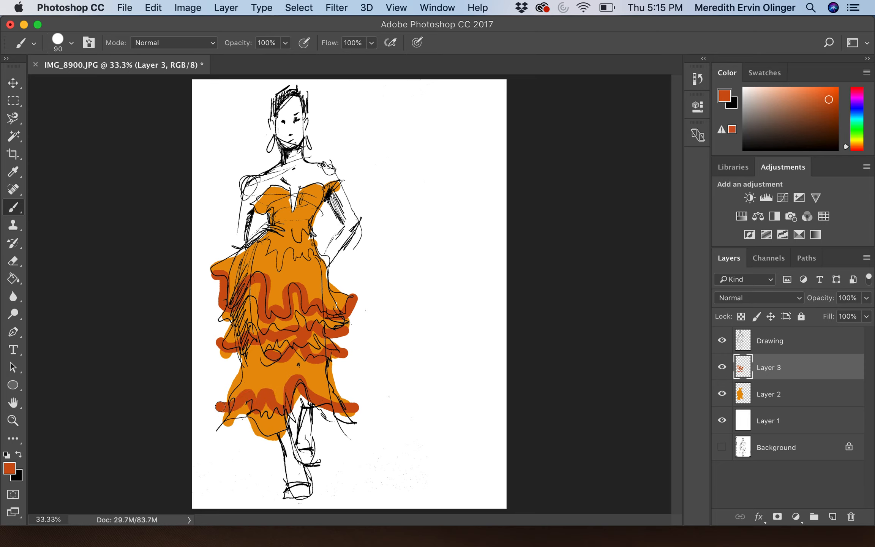
mouse_move(268, 252)
mouse_down()
mouse_move(278, 269)
mouse_move(291, 247)
mouse_move(299, 259)
mouse_move(317, 259)
mouse_up()
mouse_move(294, 228)
mouse_down()
mouse_move(299, 238)
mouse_move(305, 225)
mouse_move(314, 235)
mouse_up()
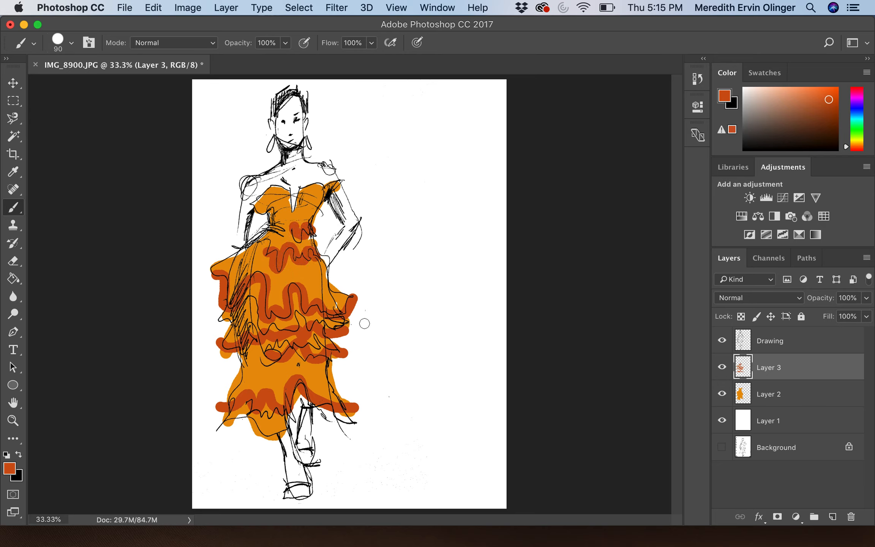
Step: Drag Layer 3's opacity down to 57%, then add a new empty Layer 4
click(866, 300)
mouse_move(865, 312)
mouse_down()
mouse_move(827, 314)
mouse_move(839, 314)
mouse_up()
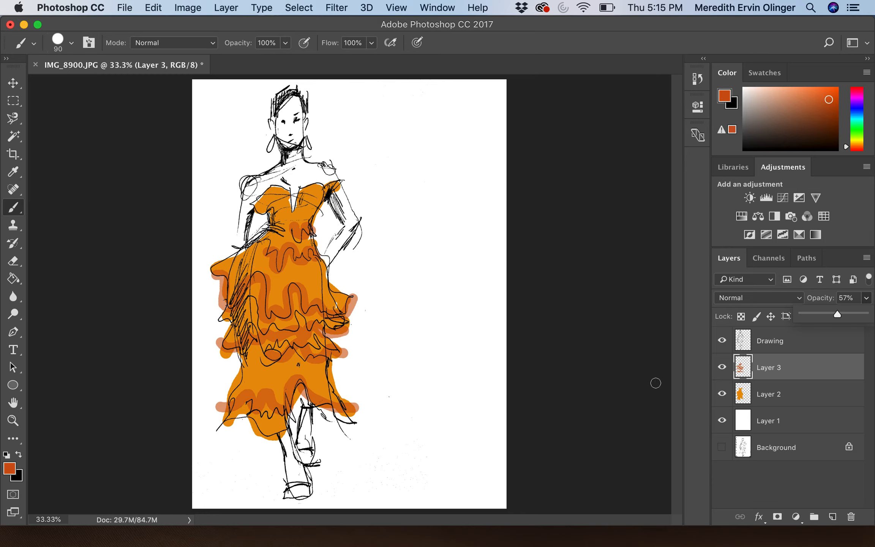
click(832, 517)
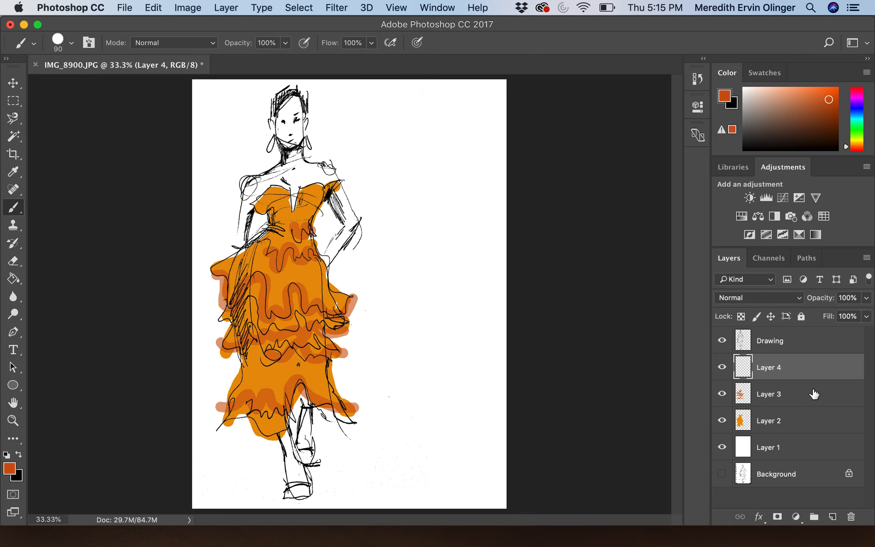
Step: Put Layer 4 below Layer 3 and paint dark brown down the dress's left side and lower skirt
drag(809, 403, 806, 365)
click(771, 399)
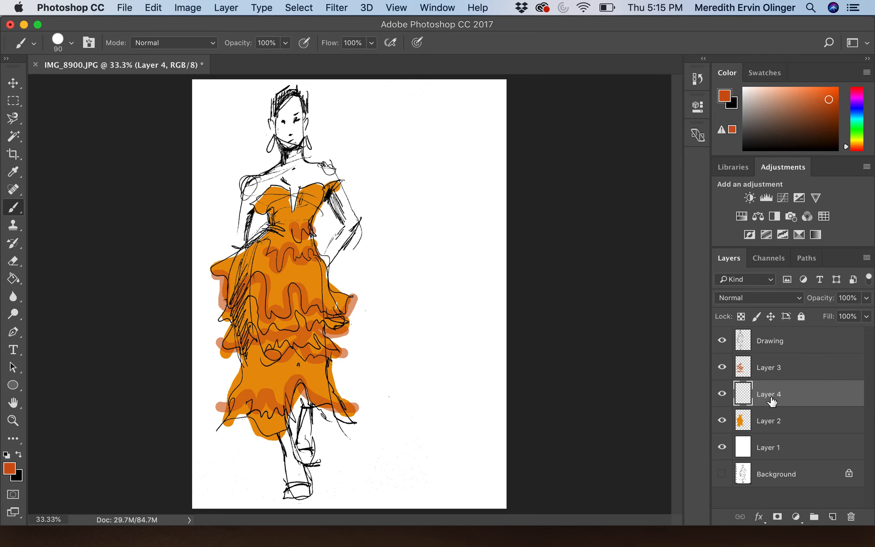
click(11, 471)
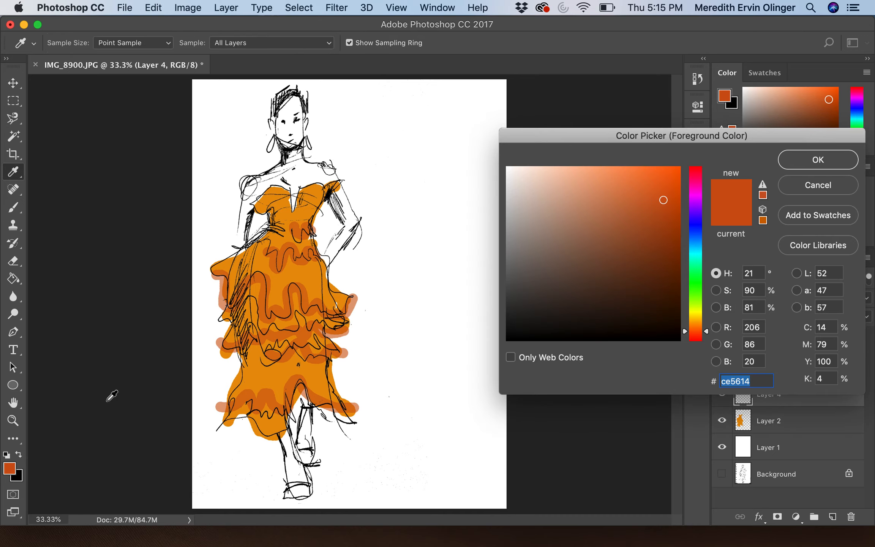
click(663, 231)
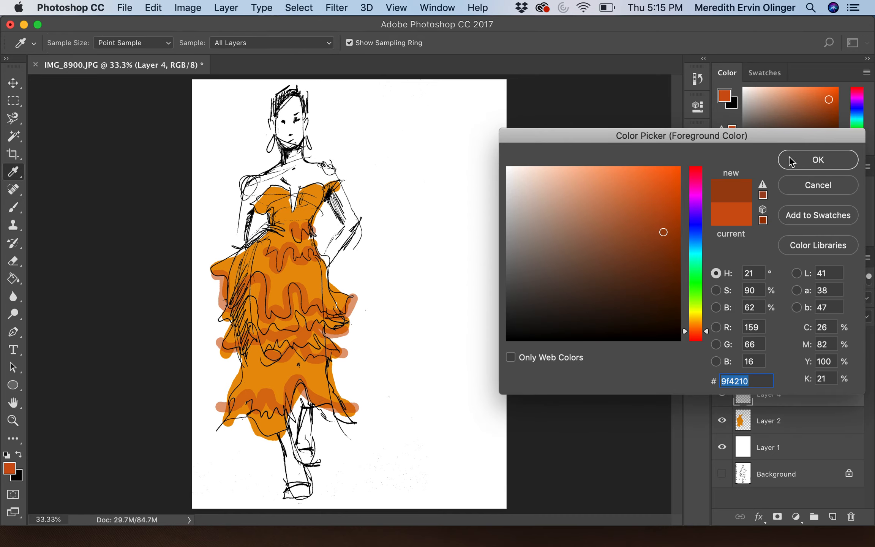
click(801, 160)
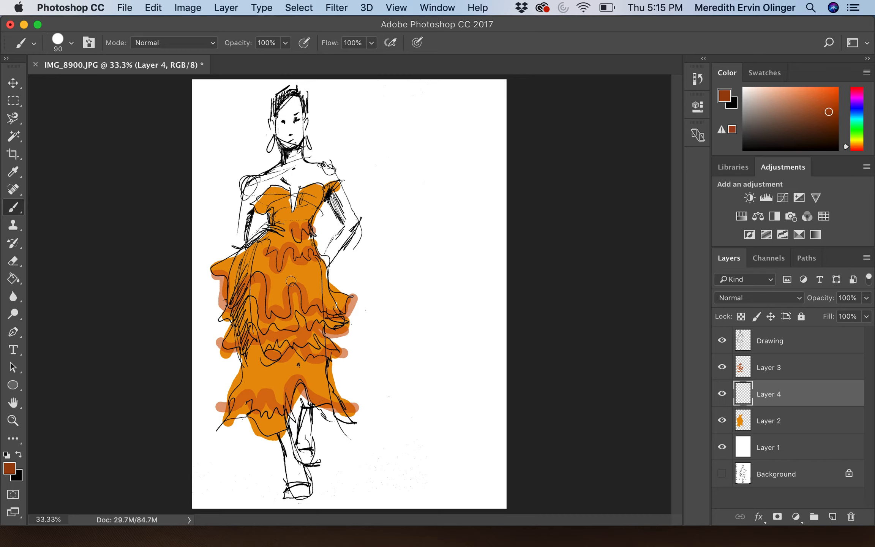
key(bracketright)
key(bracketright)
key(bracketright)
mouse_move(270, 241)
mouse_down()
mouse_move(239, 273)
mouse_move(235, 293)
mouse_move(255, 357)
mouse_move(243, 296)
mouse_move(262, 251)
mouse_move(262, 364)
mouse_up()
mouse_move(246, 397)
mouse_down()
mouse_move(250, 361)
mouse_move(246, 405)
mouse_move(262, 377)
mouse_move(271, 413)
mouse_up()
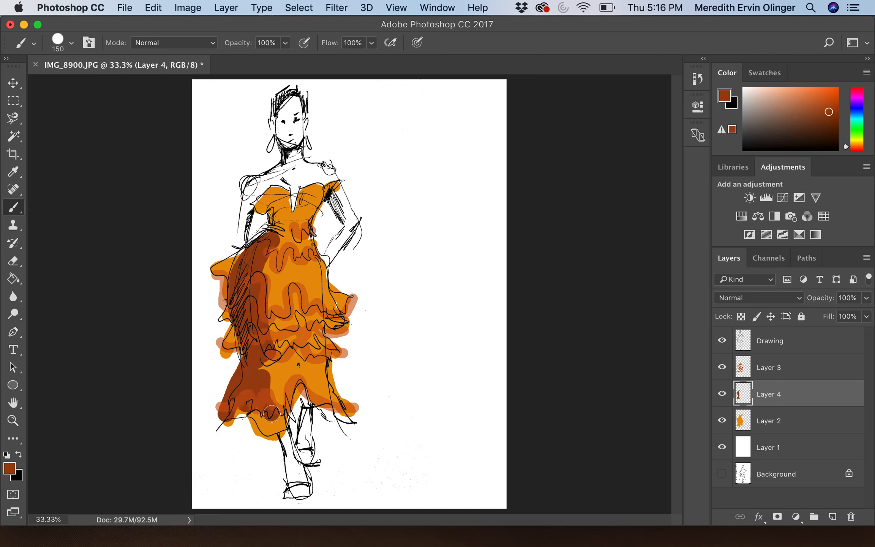
Step: Lower Layer 4's opacity to soften the brown, then select Layer 1
click(866, 303)
drag(867, 319, 815, 317)
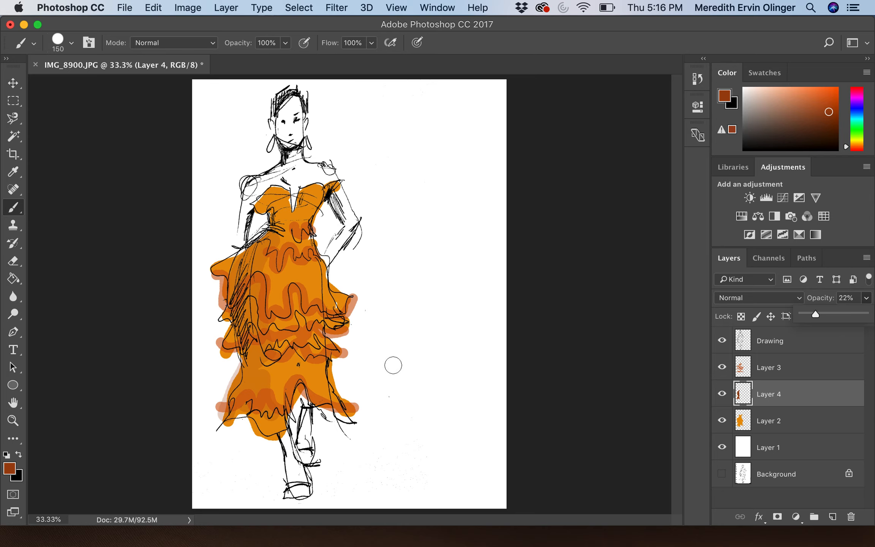
click(791, 373)
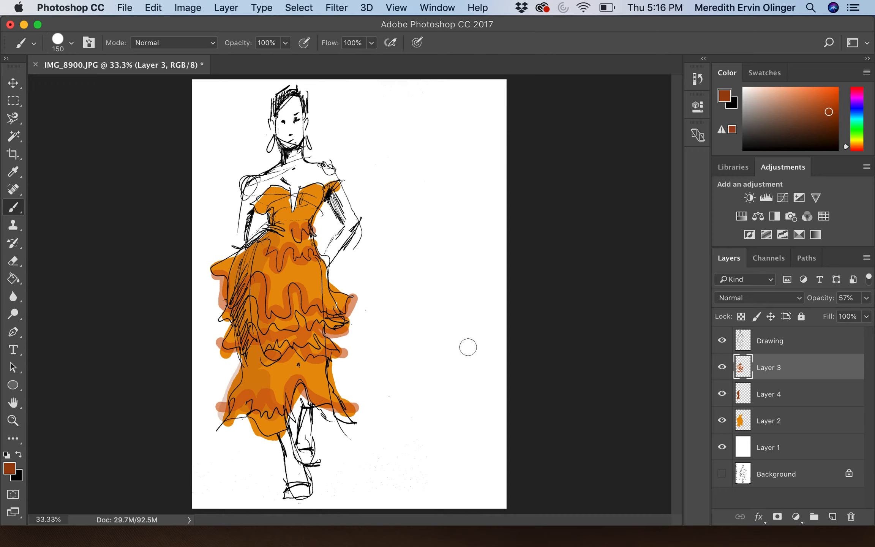
click(786, 451)
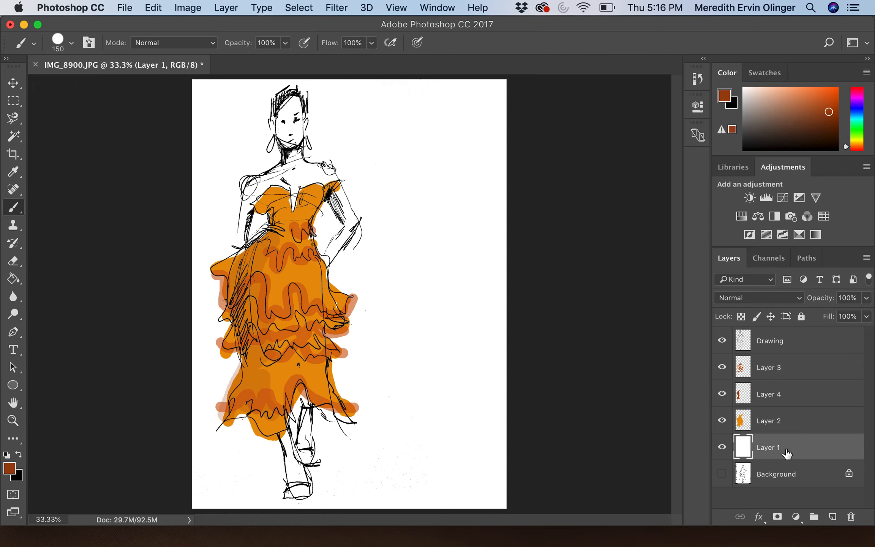
Step: Add Layer 5 above Layer 1 and get ready to paint with the Brush in dark brown 682b09
click(832, 517)
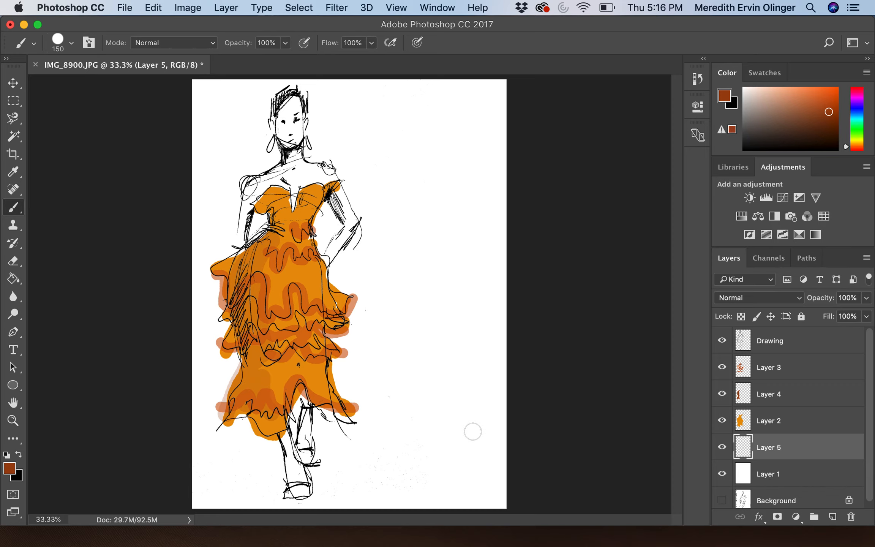
click(11, 471)
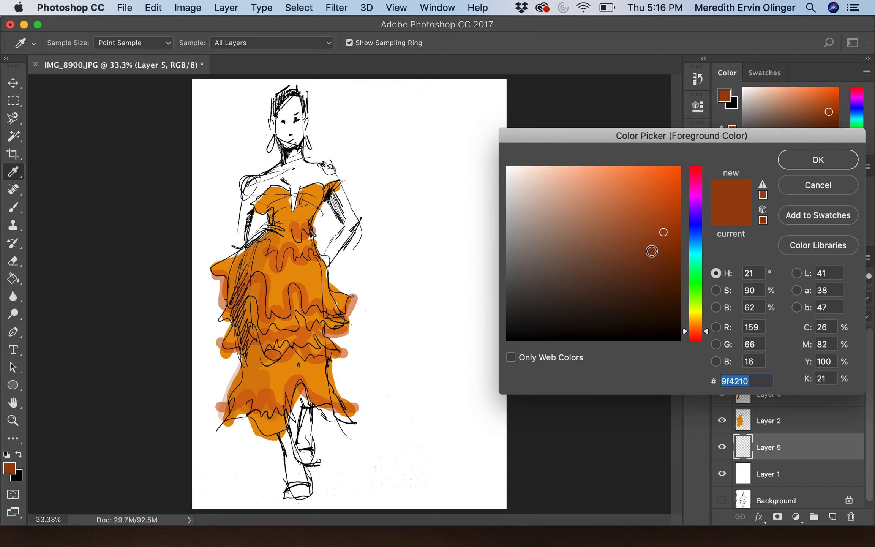
click(665, 269)
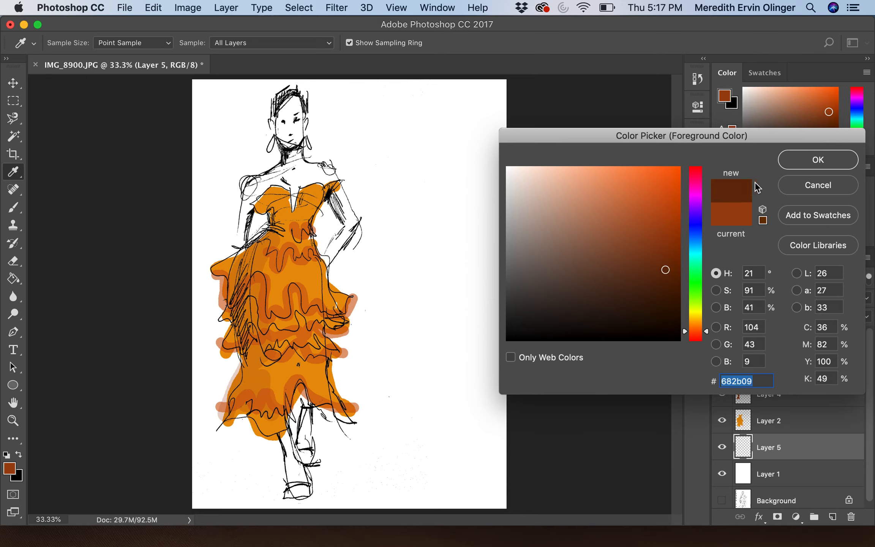
click(802, 159)
key(b)
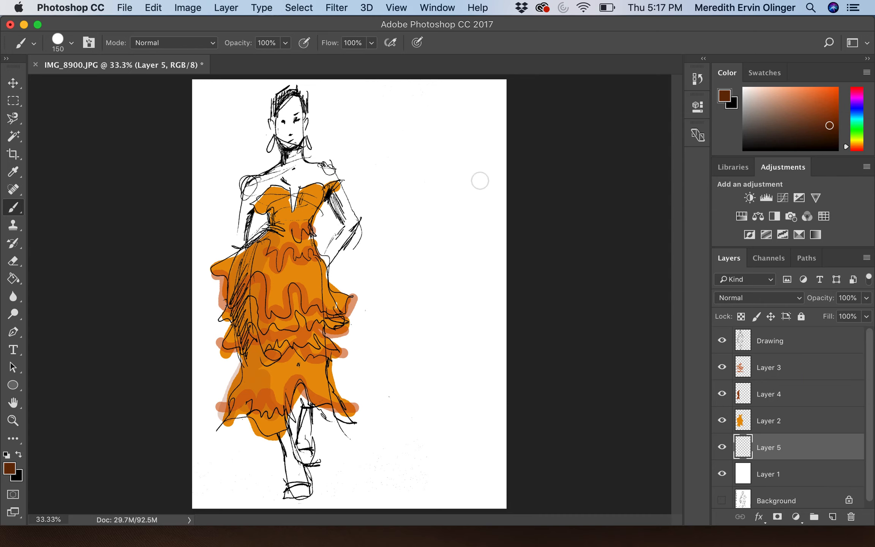
Step: Paint the hair, face and lower leg dark brown on Layer 5, redoing the misplaced leg strokes
mouse_move(293, 107)
mouse_down()
mouse_move(279, 121)
mouse_move(293, 112)
mouse_move(291, 143)
mouse_move(282, 121)
mouse_move(293, 101)
mouse_move(293, 171)
mouse_move(252, 191)
mouse_move(273, 176)
mouse_move(242, 242)
mouse_move(249, 191)
mouse_move(313, 181)
mouse_move(274, 196)
mouse_move(322, 181)
mouse_move(294, 196)
mouse_move(293, 210)
mouse_move(300, 162)
mouse_move(329, 171)
mouse_move(355, 226)
mouse_move(324, 262)
mouse_up()
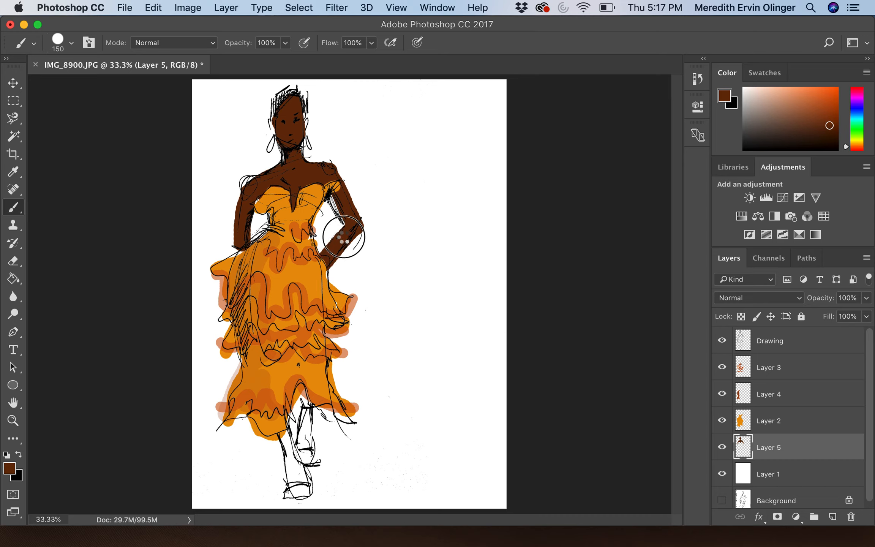
mouse_move(289, 493)
mouse_down()
mouse_move(298, 488)
mouse_move(277, 437)
mouse_move(300, 490)
mouse_move(304, 454)
mouse_up()
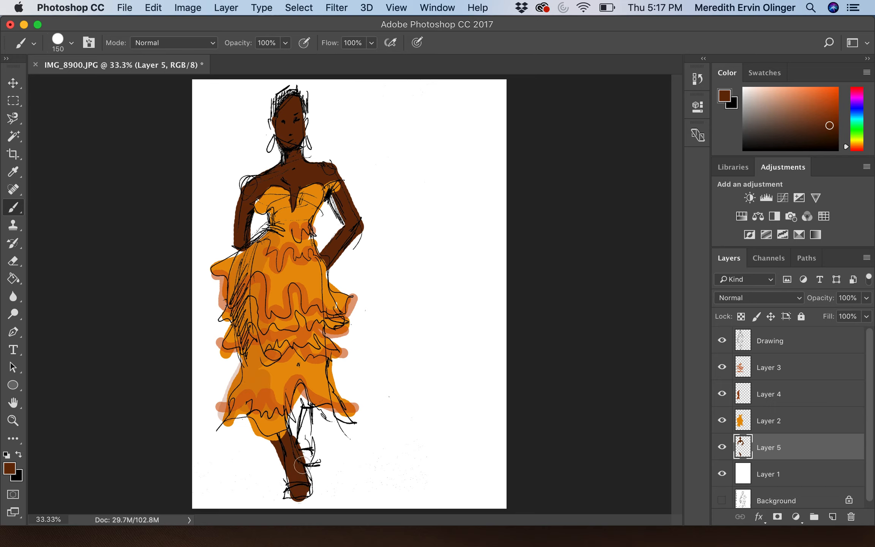
key(super+z)
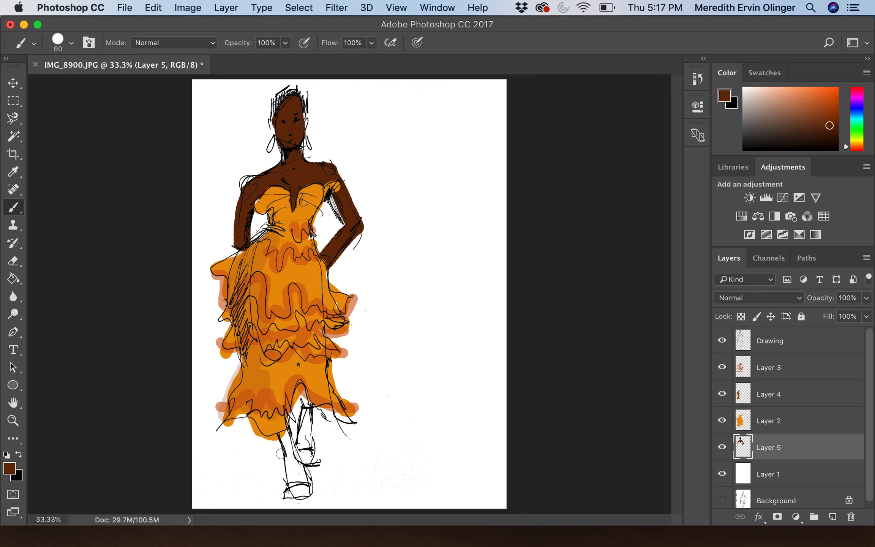
drag(281, 433, 290, 462)
key(super+z)
drag(284, 428, 296, 467)
Step: Paint the other leg, shoe and forearm with a smaller brush, then add Layer 6
mouse_move(310, 392)
mouse_down()
mouse_move(298, 457)
mouse_move(310, 443)
mouse_up()
mouse_move(292, 492)
mouse_down()
mouse_move(292, 466)
mouse_move(304, 485)
mouse_move(299, 464)
mouse_move(308, 494)
mouse_up()
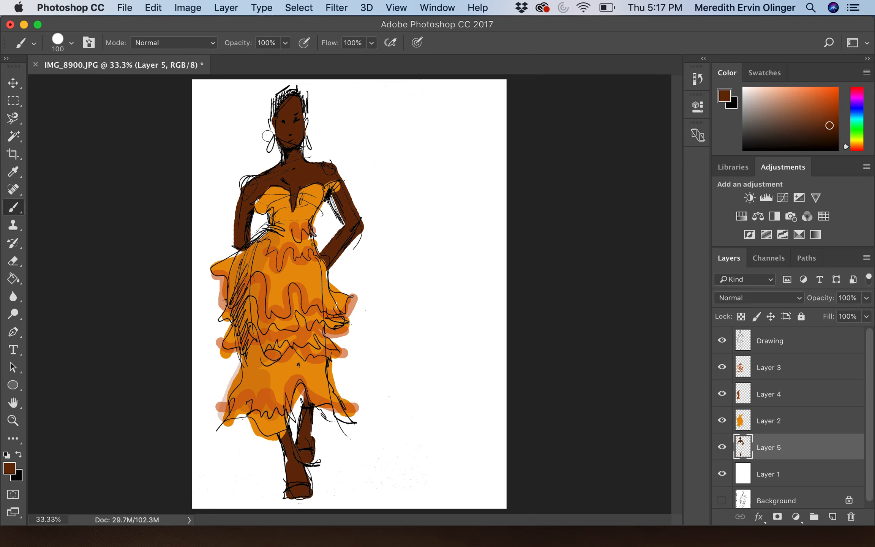
key(bracketleft)
key(bracketleft)
key(bracketleft)
mouse_move(241, 234)
mouse_down()
mouse_move(240, 268)
mouse_move(239, 258)
mouse_up()
click(832, 517)
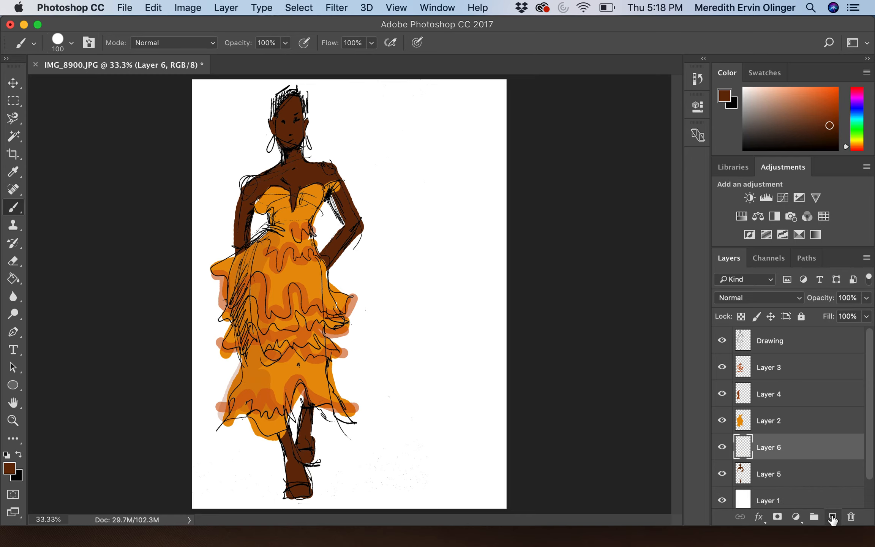
Step: Choose a reddish-brown shading colour in the Color Picker
click(9, 468)
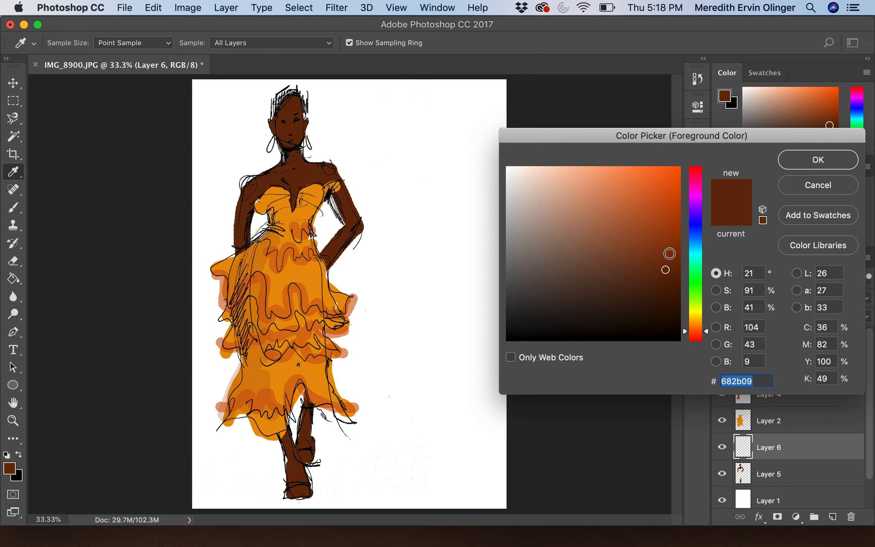
click(694, 323)
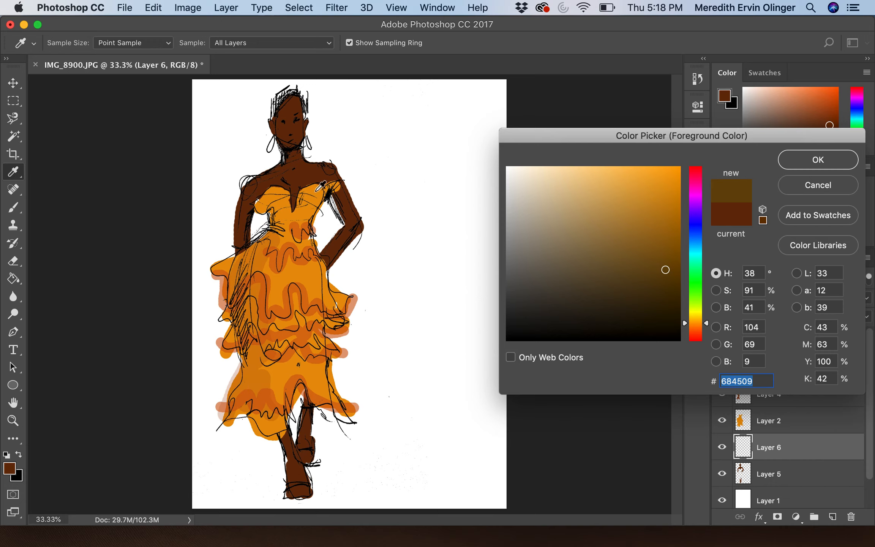
click(315, 191)
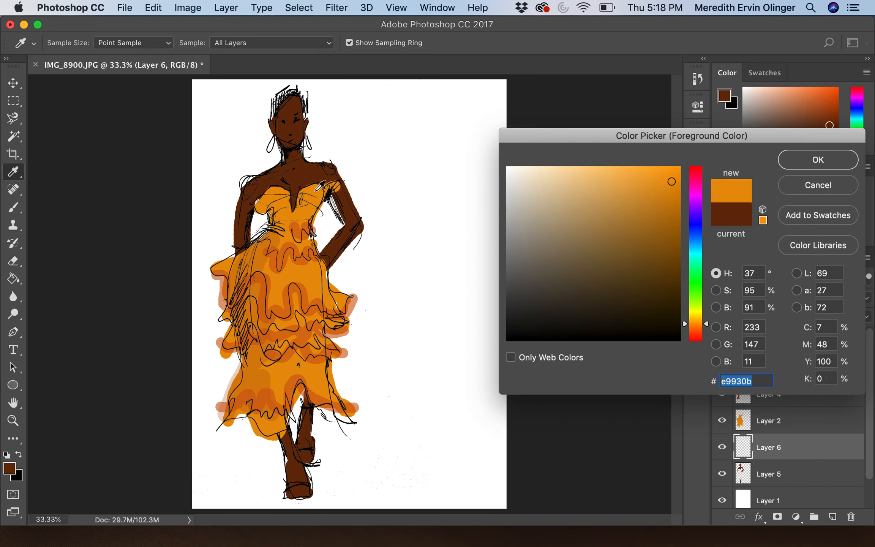
click(287, 299)
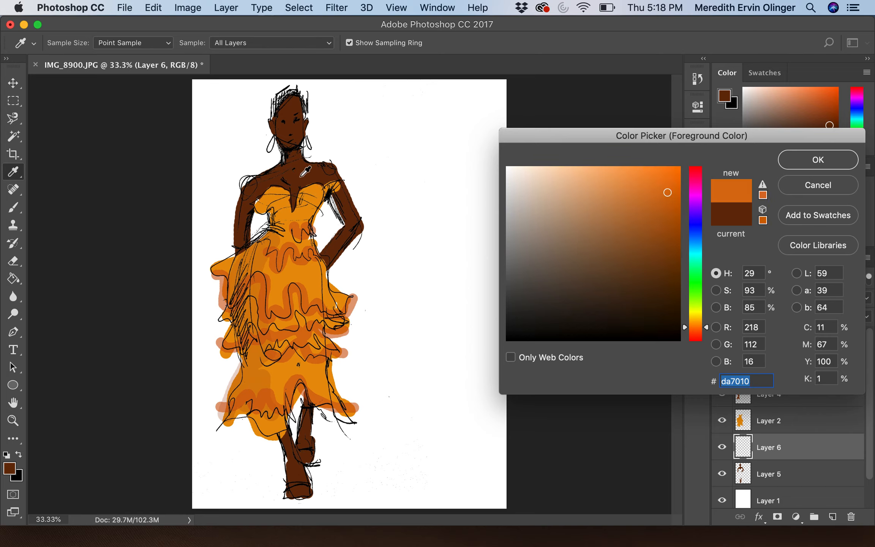
click(305, 172)
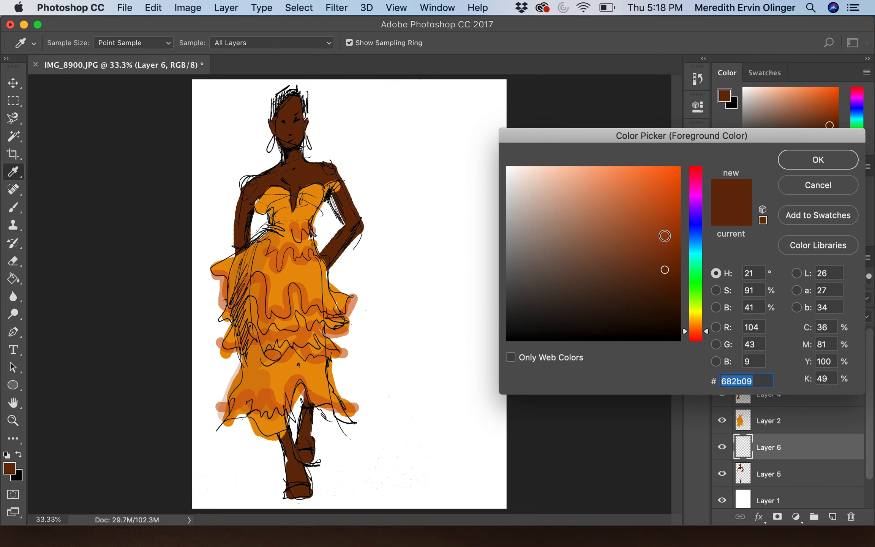
click(664, 235)
click(835, 159)
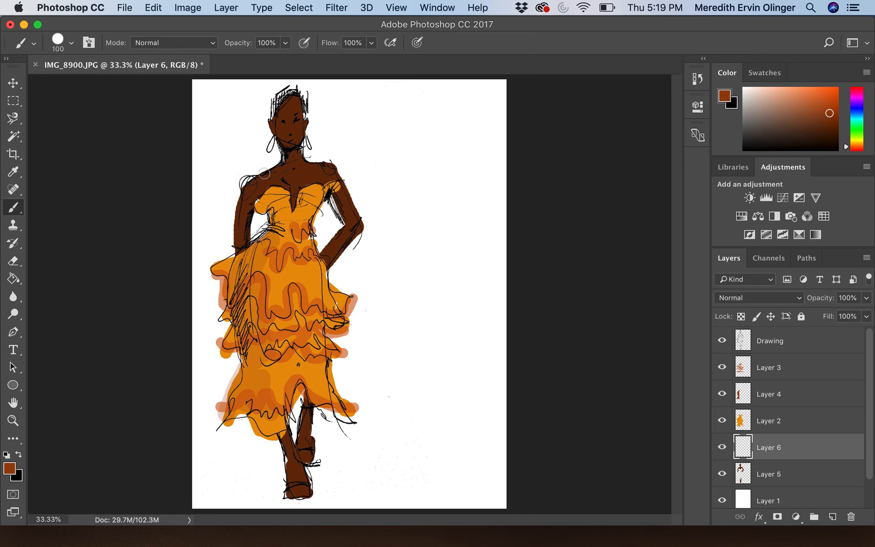
Step: Brush reddish-brown shading on the left shoulder, forehead, upper arm and legs on Layer 6
mouse_move(276, 170)
mouse_down()
mouse_move(264, 167)
mouse_move(241, 190)
mouse_up()
key(super+z)
drag(276, 169, 234, 189)
mouse_move(285, 112)
mouse_down()
mouse_move(303, 106)
mouse_move(277, 122)
mouse_up()
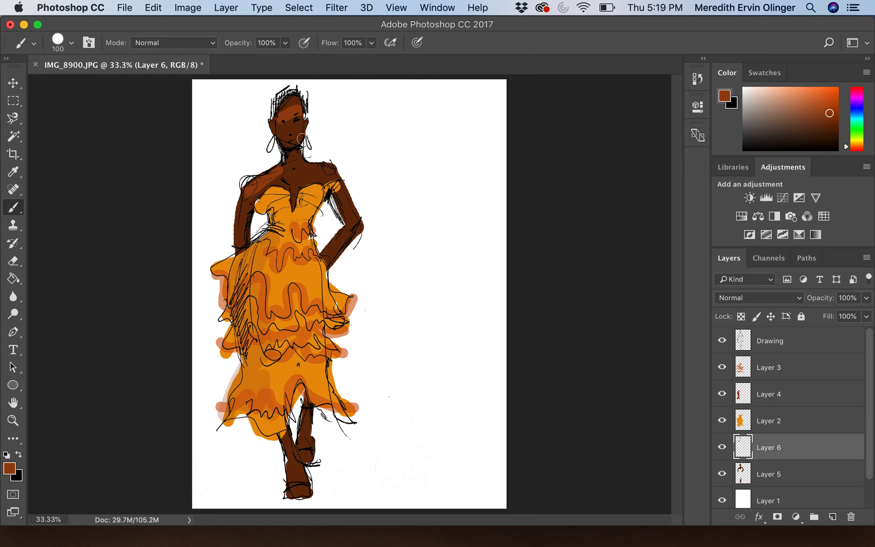
drag(346, 195, 365, 229)
mouse_move(277, 428)
mouse_down()
mouse_move(298, 484)
mouse_move(313, 398)
mouse_move(308, 451)
mouse_move(310, 433)
mouse_up()
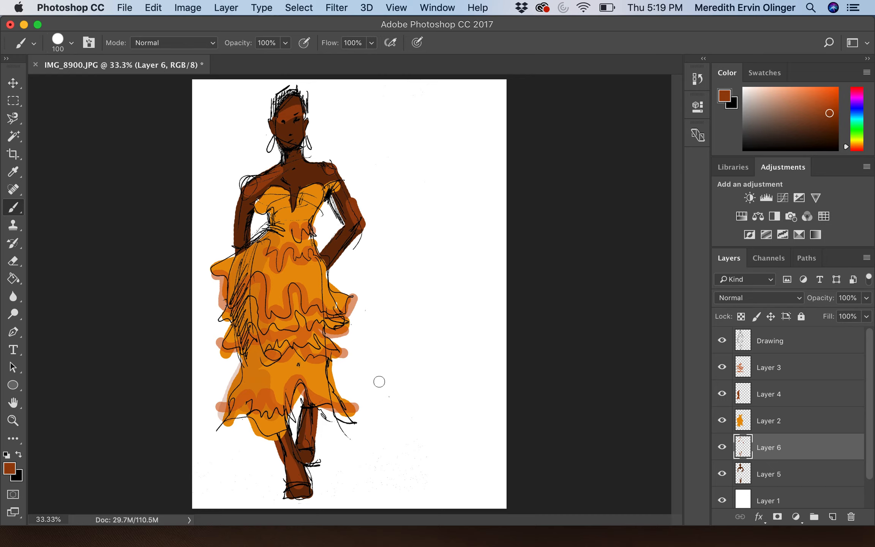
Step: Set Layer 6's opacity to 48% and add empty Layer 7
click(867, 300)
drag(864, 315, 853, 315)
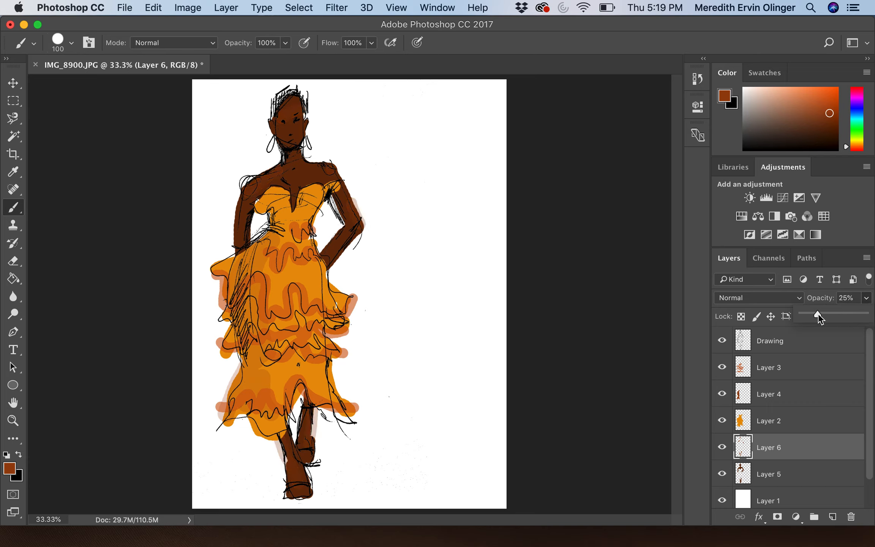
drag(819, 314, 833, 315)
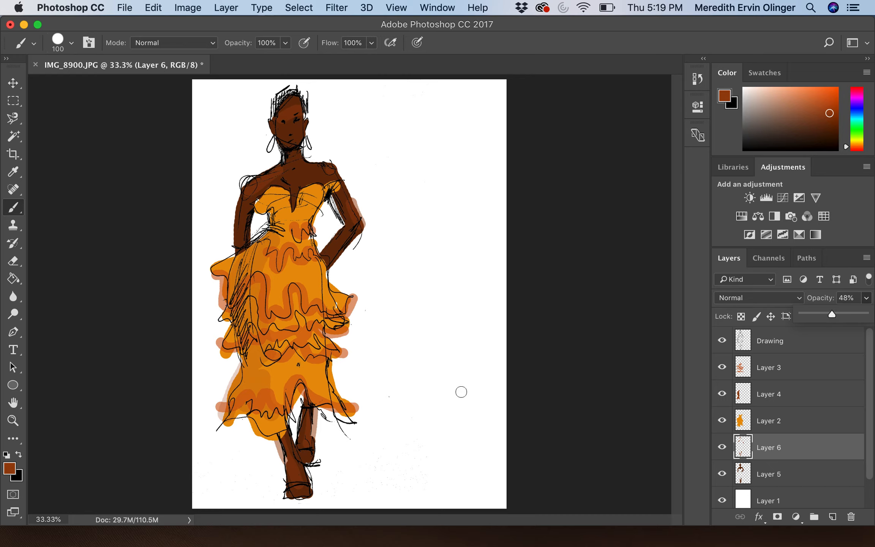
click(833, 517)
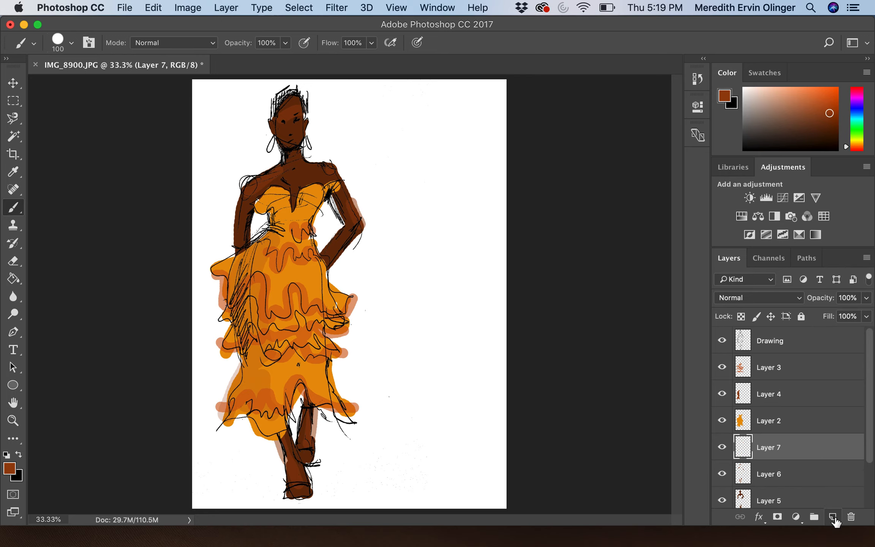
Step: Set the foreground colour to light orange-brown bb6f1d
click(10, 469)
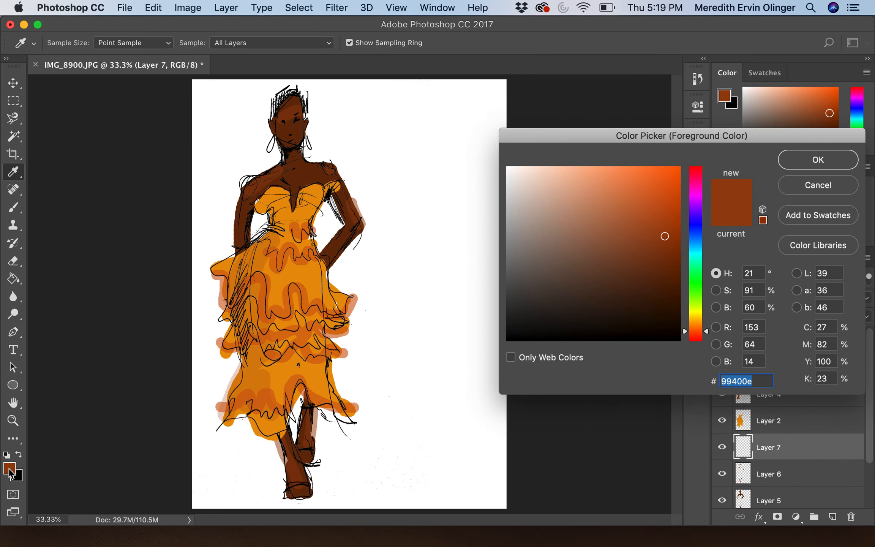
click(665, 213)
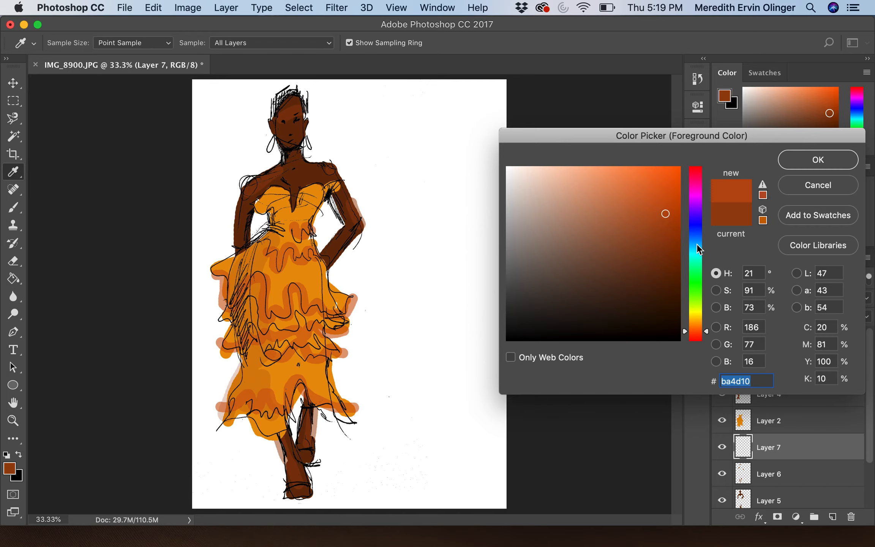
click(615, 211)
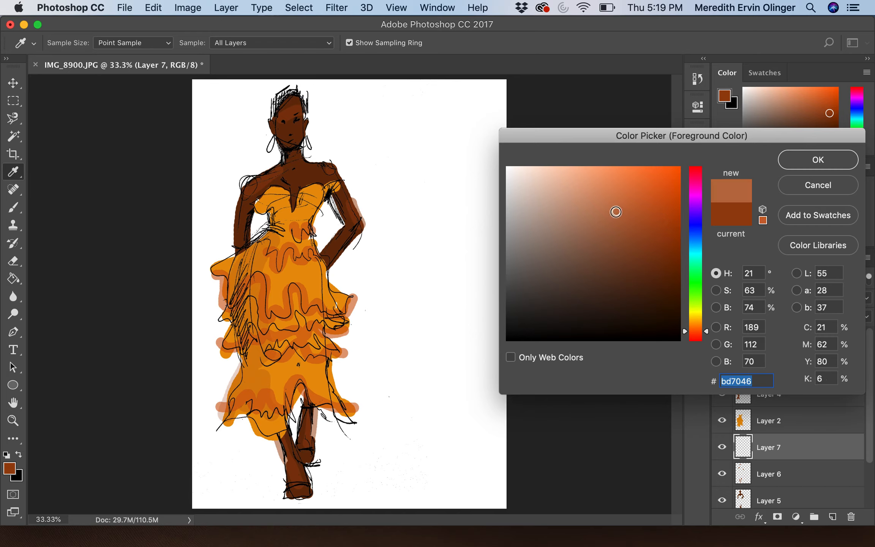
click(653, 215)
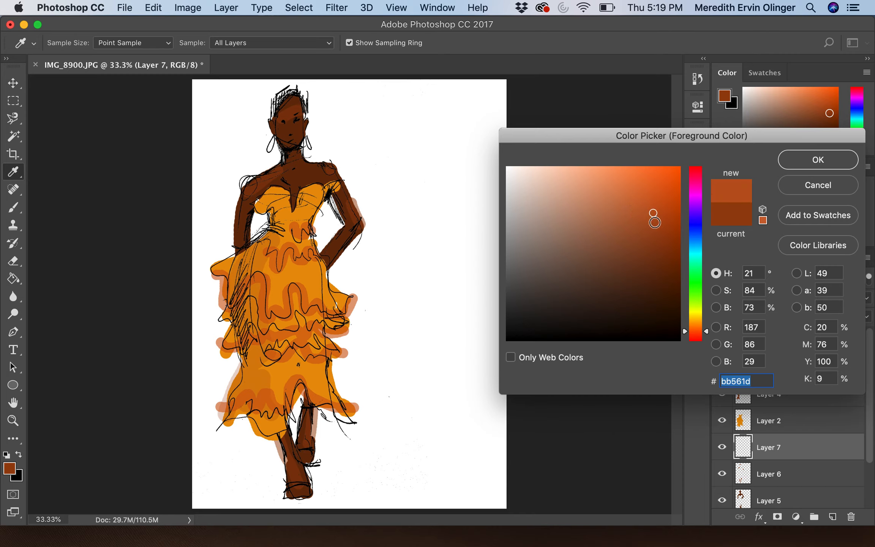
click(696, 326)
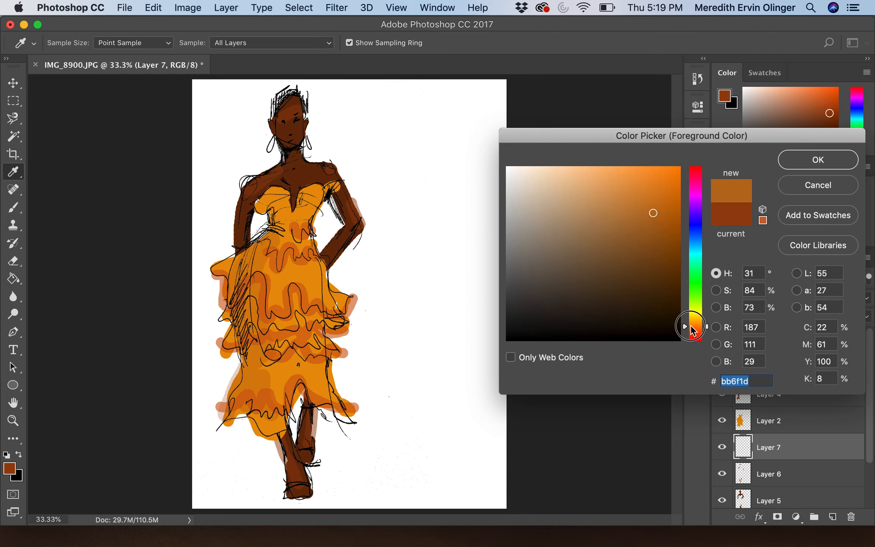
click(820, 167)
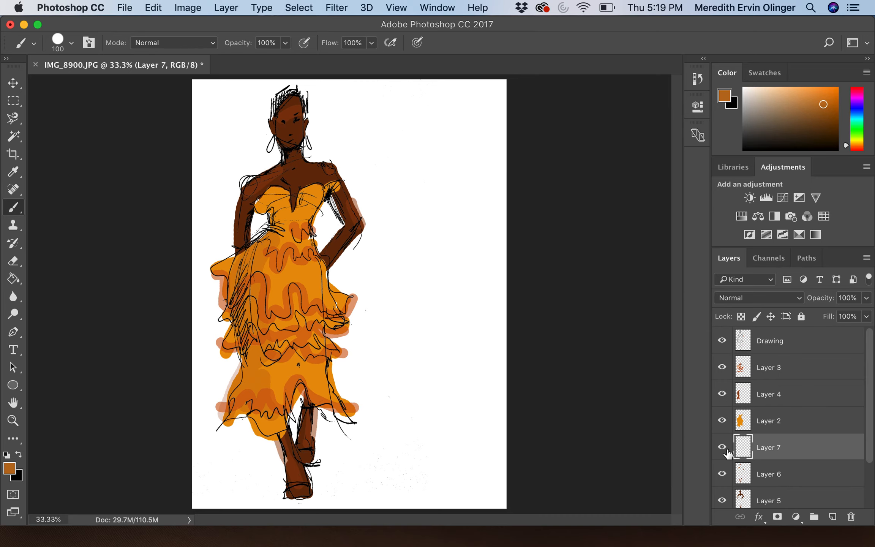
Step: Brush highlights on both upper arms, the chest, neck and face on Layer 7
drag(247, 184, 240, 226)
drag(329, 166, 359, 213)
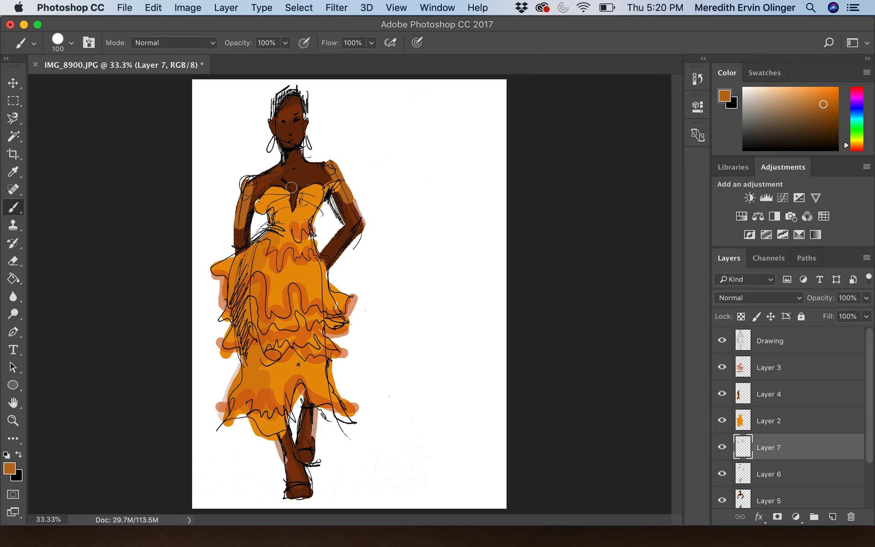
drag(291, 187, 295, 201)
click(294, 170)
drag(280, 114, 282, 136)
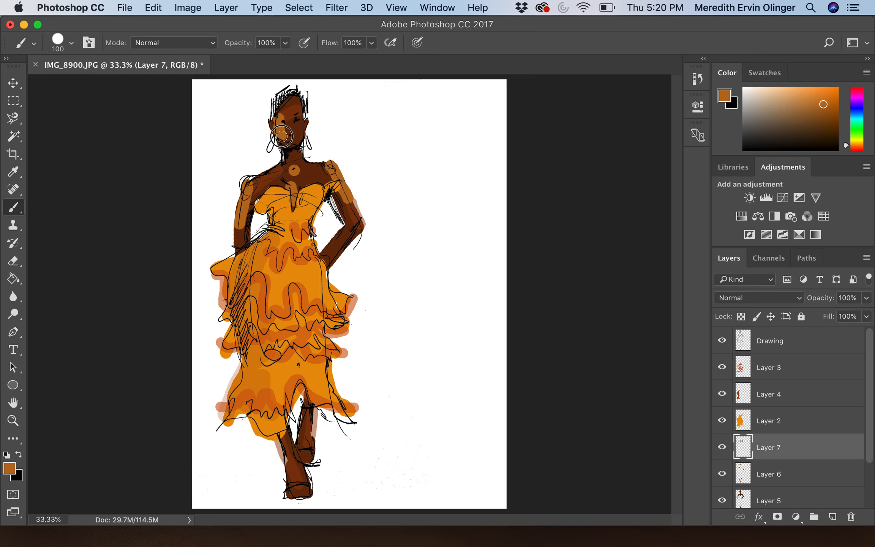
Step: Fade Layer 7 to 12% opacity and add empty Layer 8
click(866, 298)
drag(866, 315, 810, 315)
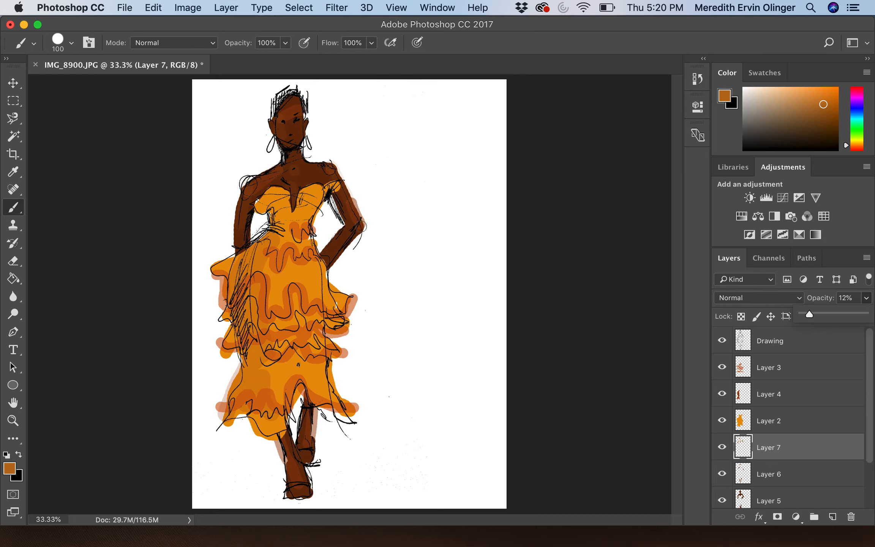
click(834, 516)
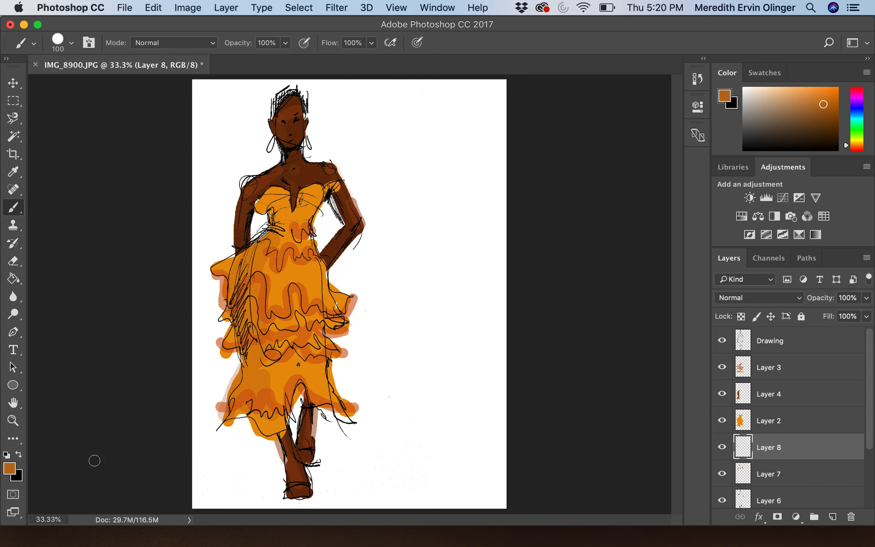
Step: Paint dark brown over the hair on Layer 8, redoing the first stroke
click(9, 468)
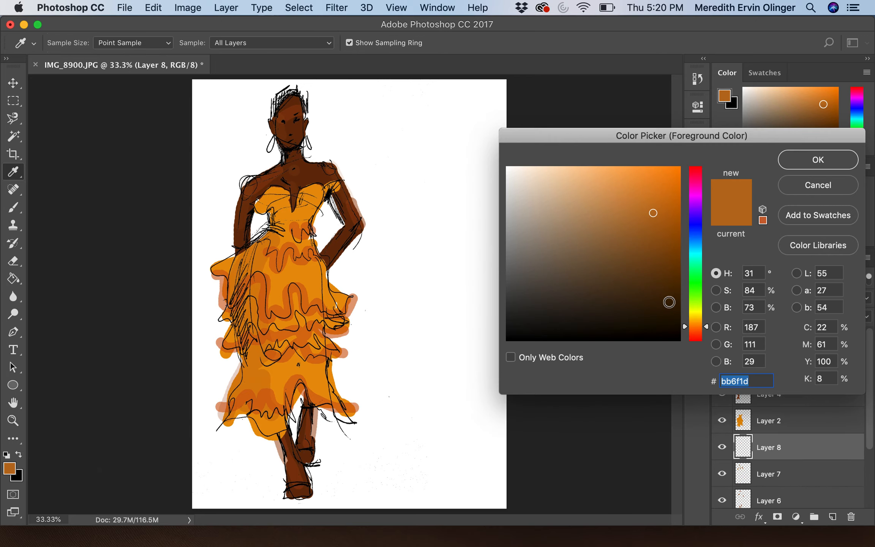
click(660, 309)
click(818, 159)
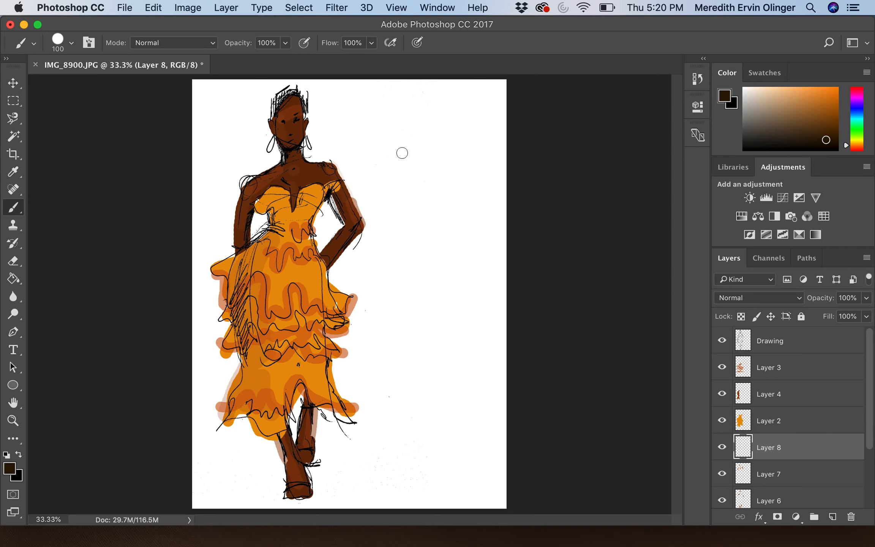
mouse_move(281, 120)
mouse_down()
mouse_move(309, 110)
mouse_move(284, 93)
mouse_move(278, 99)
mouse_move(296, 88)
mouse_move(269, 103)
mouse_move(269, 113)
mouse_move(300, 84)
mouse_up()
key(super+z)
drag(295, 87, 271, 113)
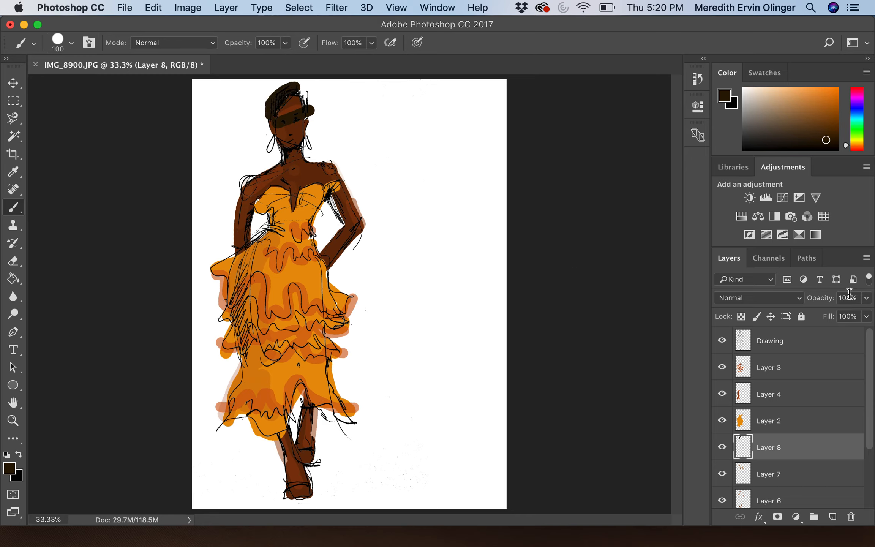
Step: Fade Layer 8 to 41% opacity, erase the stray grey above the head, and add Layer 9
click(866, 298)
drag(865, 315, 824, 314)
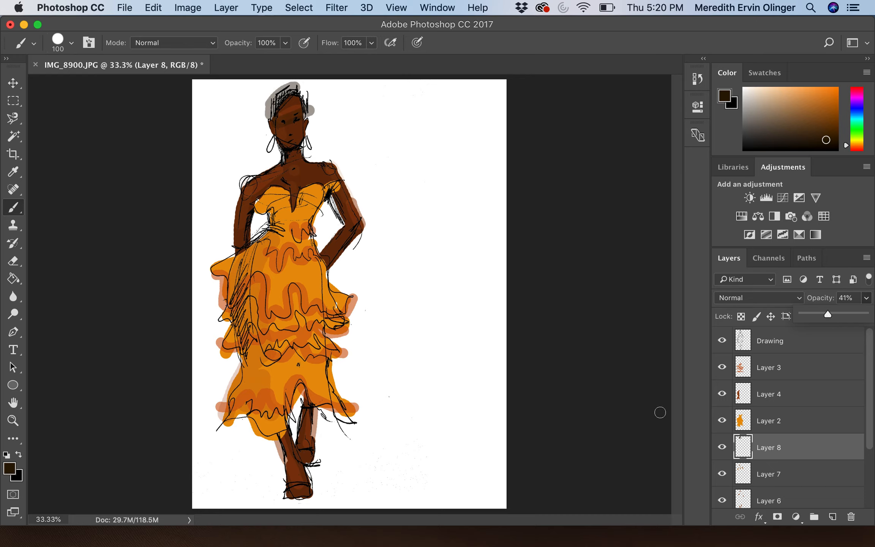
click(12, 264)
mouse_move(294, 84)
mouse_down()
mouse_move(260, 93)
mouse_move(264, 102)
mouse_up()
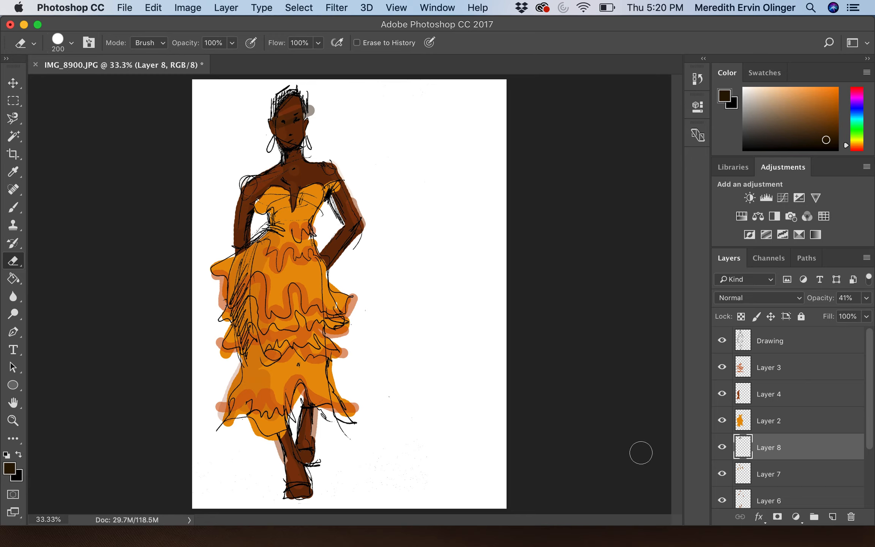
click(833, 516)
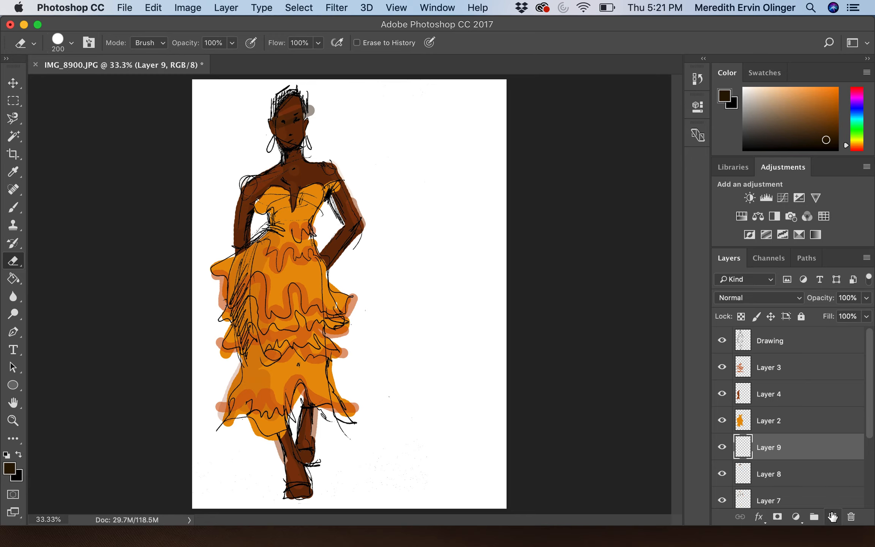
Step: Paint the top of the hair in dark brown 2c1905 with a smaller brush
click(10, 469)
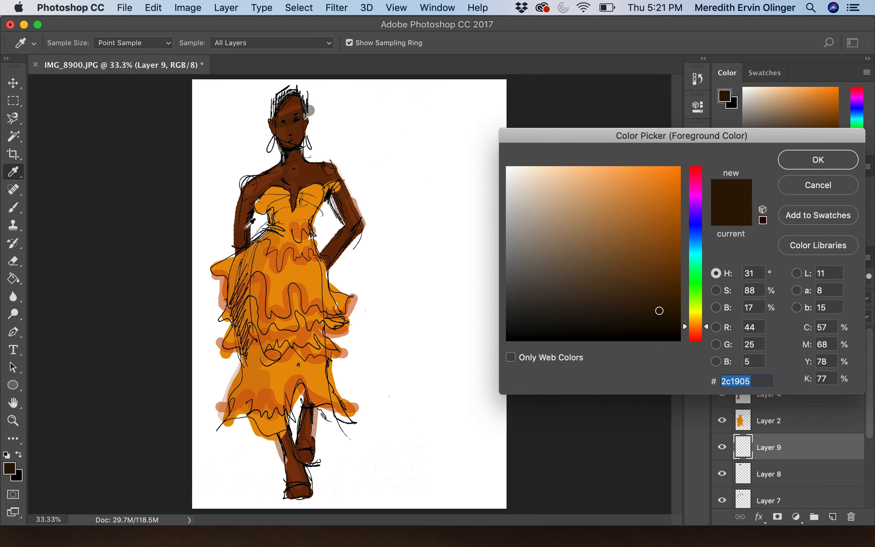
click(816, 168)
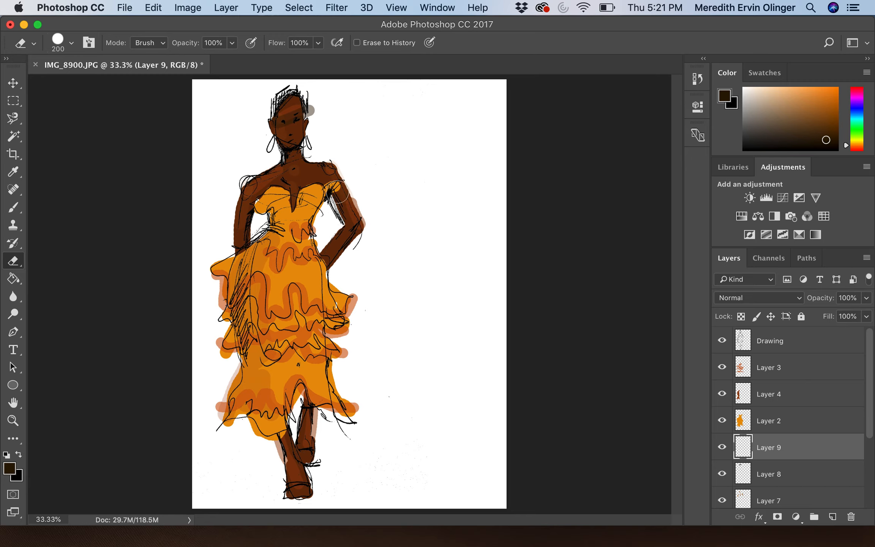
key(bracketleft)
key(bracketleft)
key(bracketleft)
key(bracketleft)
click(14, 208)
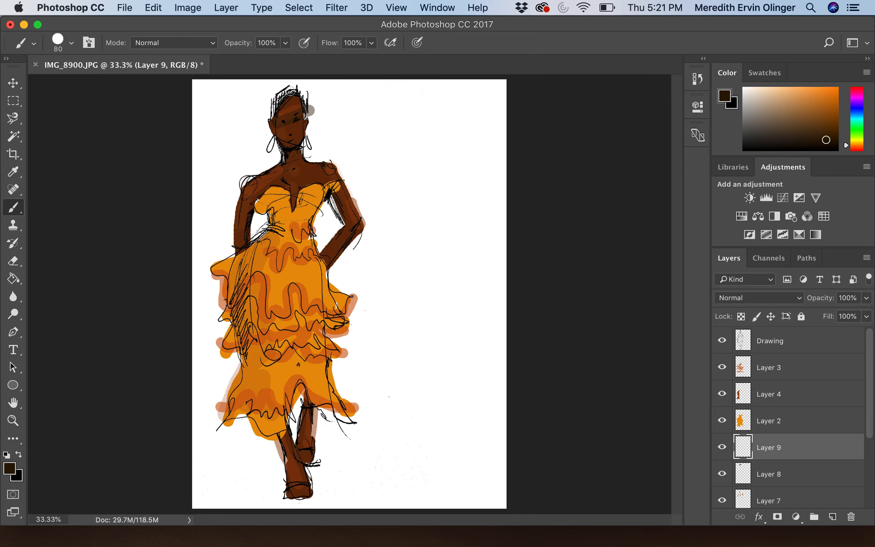
mouse_move(291, 92)
mouse_down()
mouse_move(269, 116)
mouse_move(272, 102)
mouse_move(303, 98)
mouse_move(296, 91)
mouse_up()
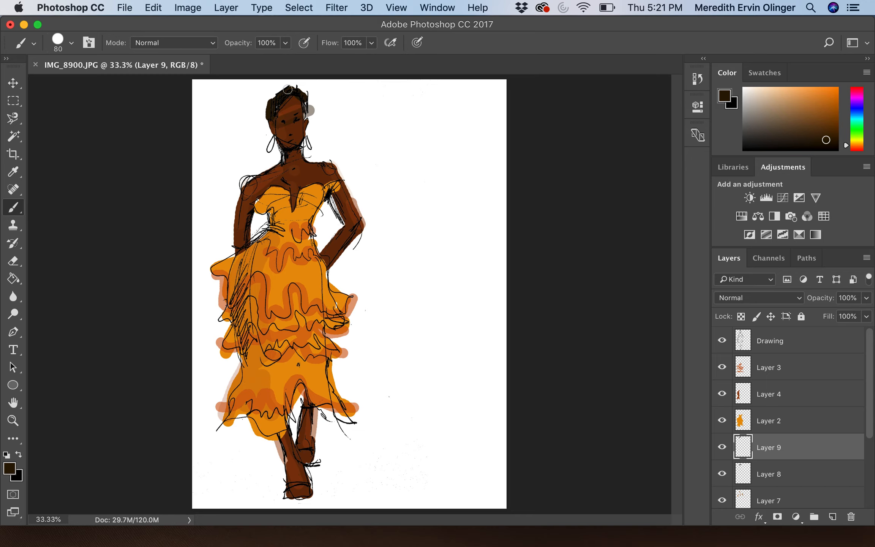
Step: Lower Layer 9's opacity to 42% and add empty Layer 10
click(866, 298)
click(866, 317)
drag(866, 315, 829, 320)
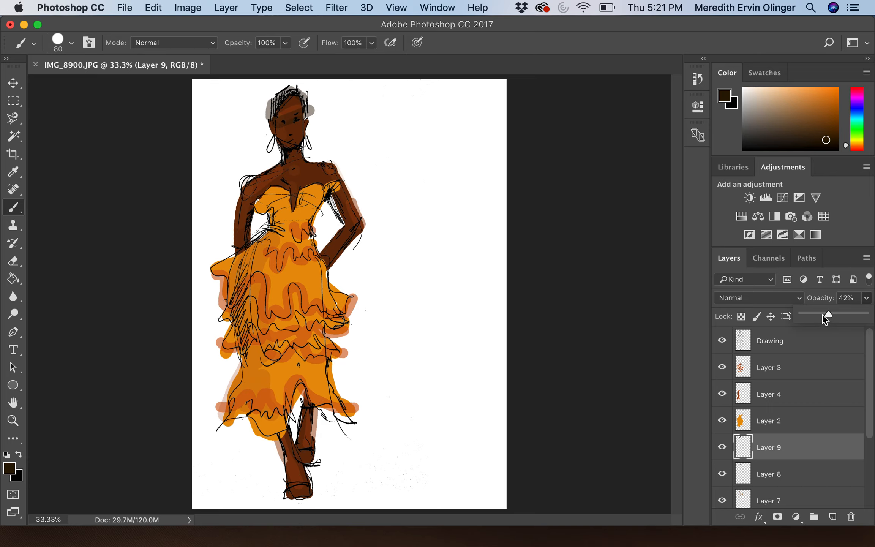
click(831, 516)
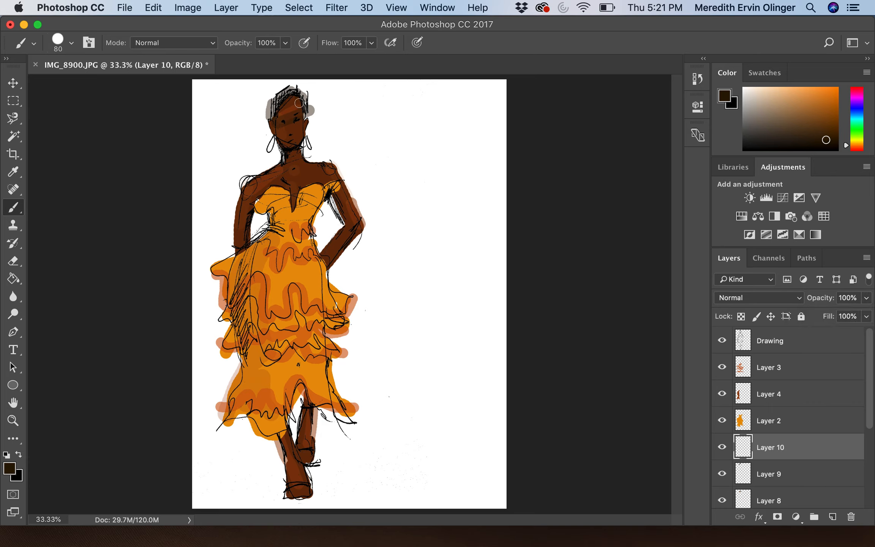
Step: Cover the grey along the left hairline with brown paint on Layer 10
mouse_move(292, 88)
mouse_down()
mouse_move(265, 123)
mouse_move(306, 99)
mouse_up()
click(270, 113)
drag(273, 115, 275, 101)
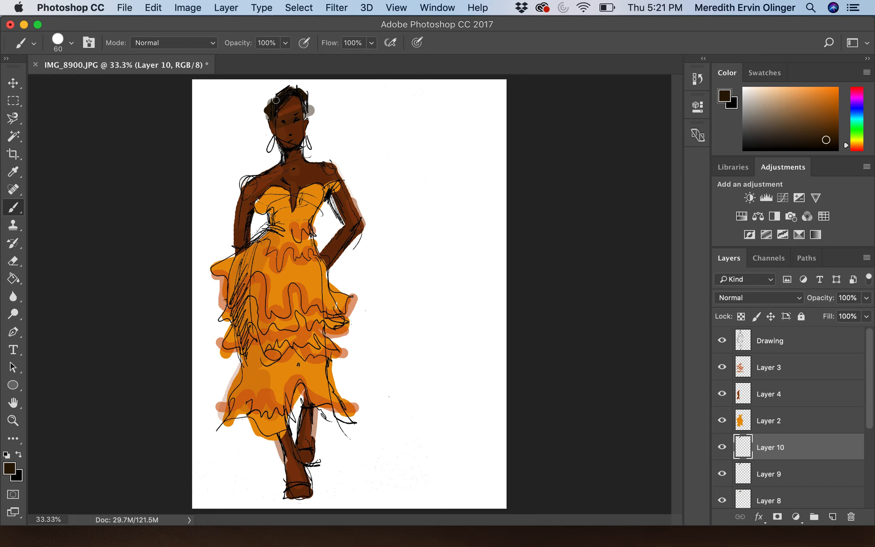
drag(273, 113, 276, 106)
Step: Drop Layer 10 to 77% opacity and add a new Layer 11 above Layer 3
click(866, 316)
drag(865, 316, 850, 313)
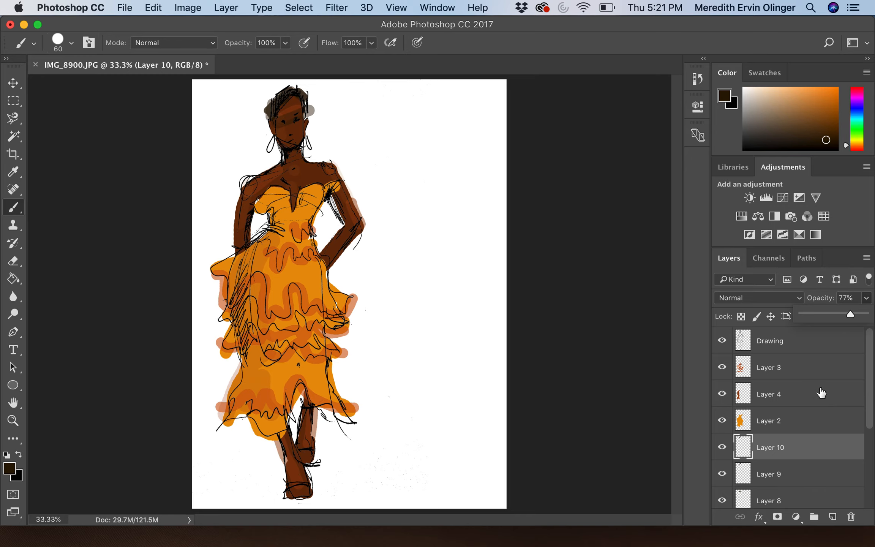
click(813, 376)
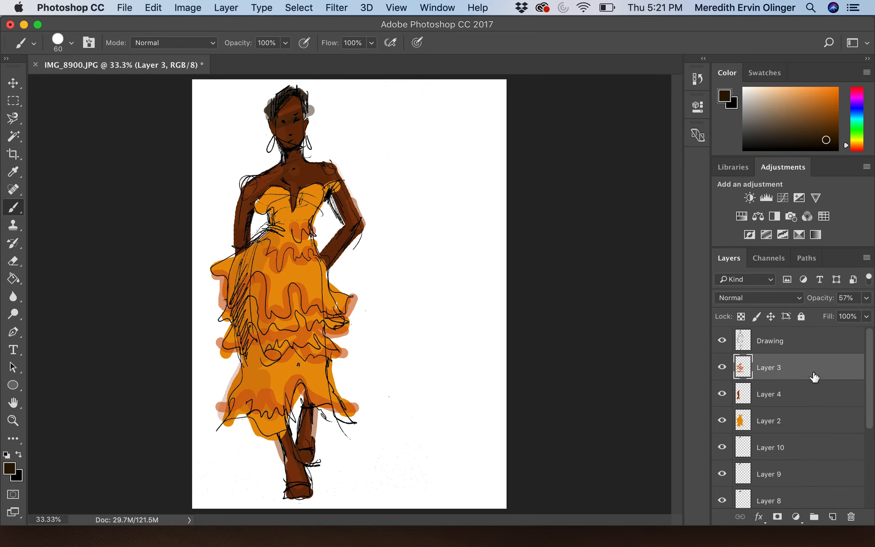
click(832, 516)
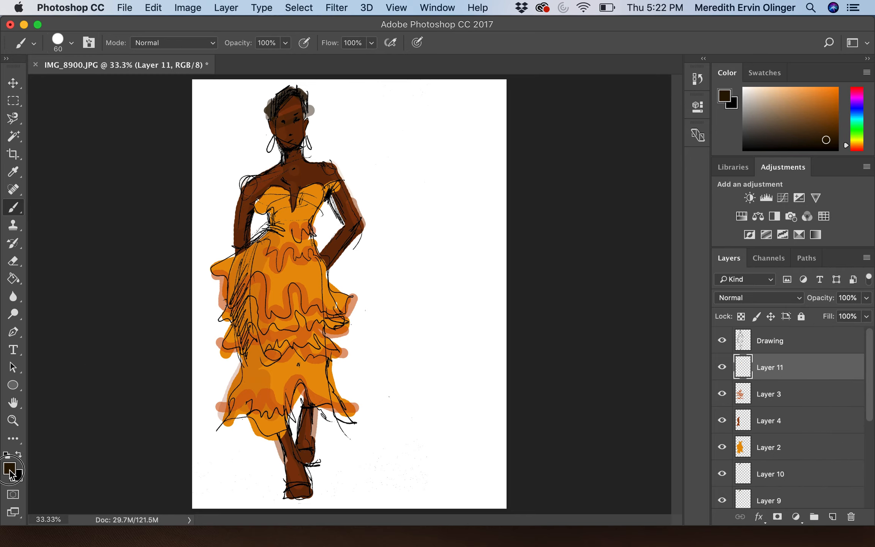
Step: Set the foreground to bright blue 0214fd and dab a blue dot on the earring
click(11, 471)
click(700, 227)
click(679, 168)
click(816, 161)
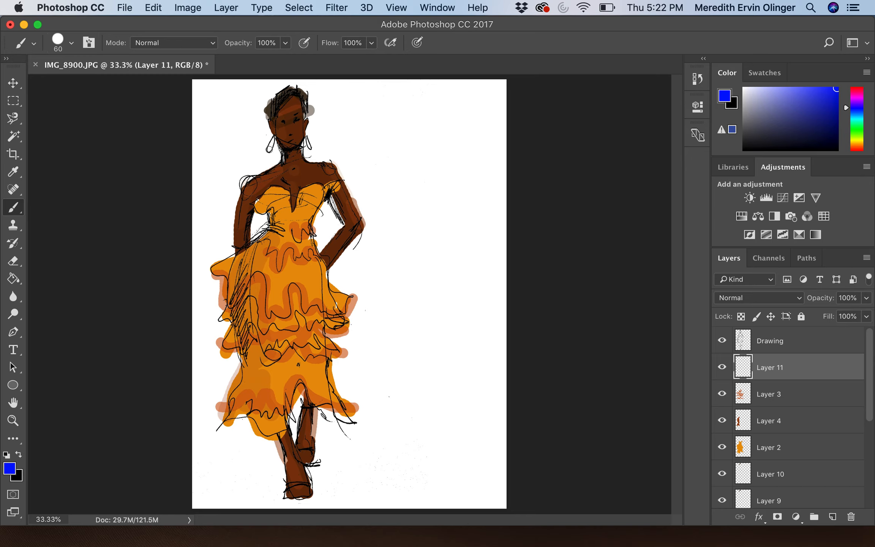
click(269, 150)
Step: Lower Layer 11's opacity to 30%
click(868, 300)
drag(865, 315, 822, 319)
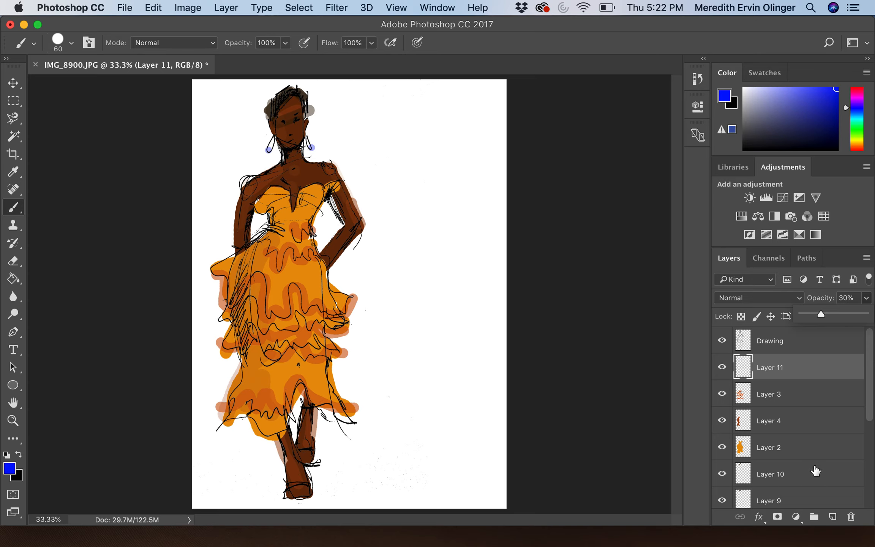
scroll(816, 470, down, 5)
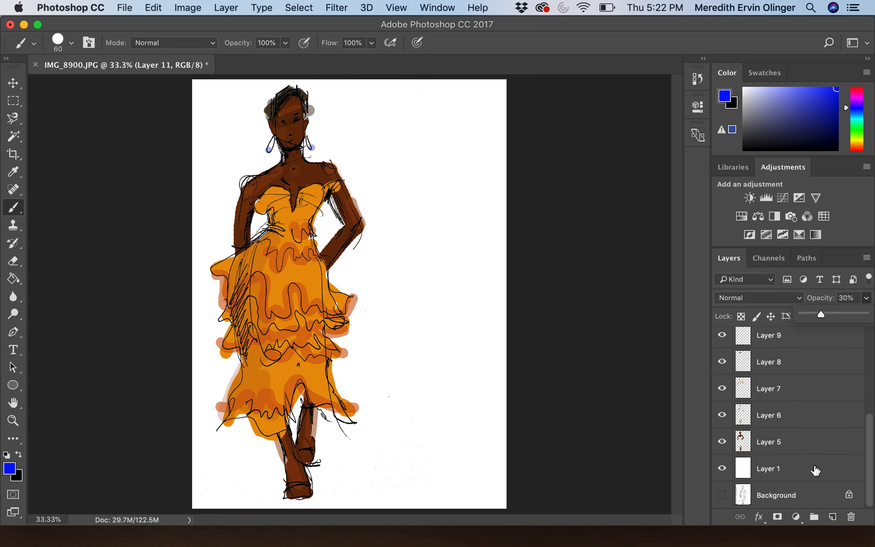
Step: On a new layer above Layer 1, paint a large bright-blue backdrop with a 1100 px brush
click(778, 471)
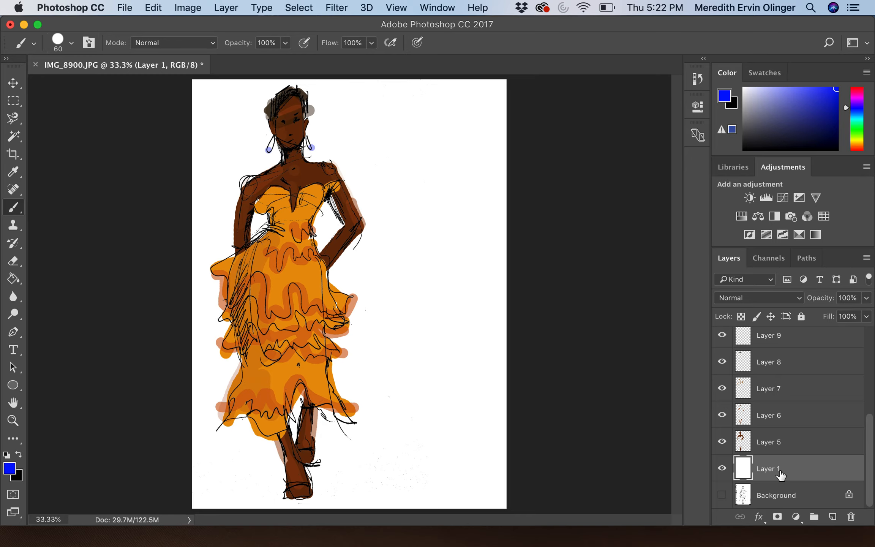
click(832, 517)
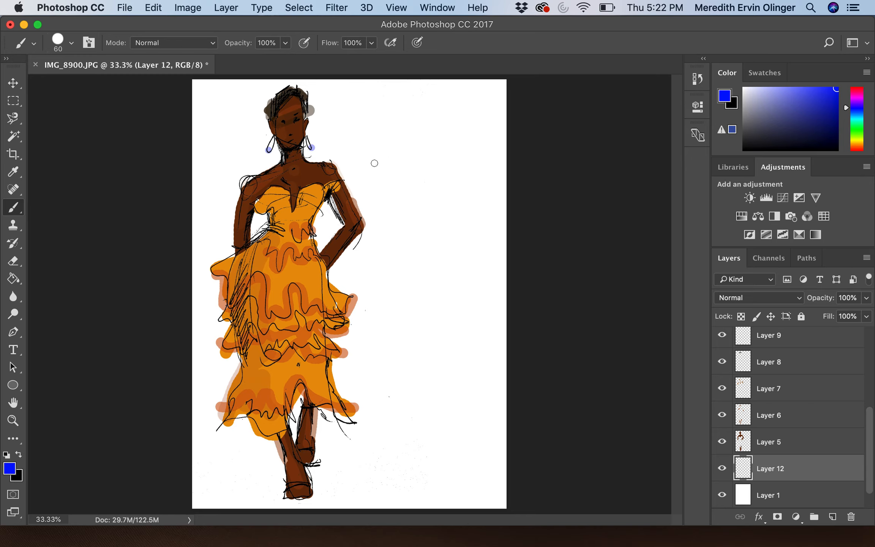
key(bracketright)
key(bracketright)
key(bracketright)
key(bracketright)
key(bracketright)
key(bracketright)
key(bracketright)
key(bracketright)
key(bracketright)
key(bracketright)
key(bracketright)
key(bracketright)
key(bracketright)
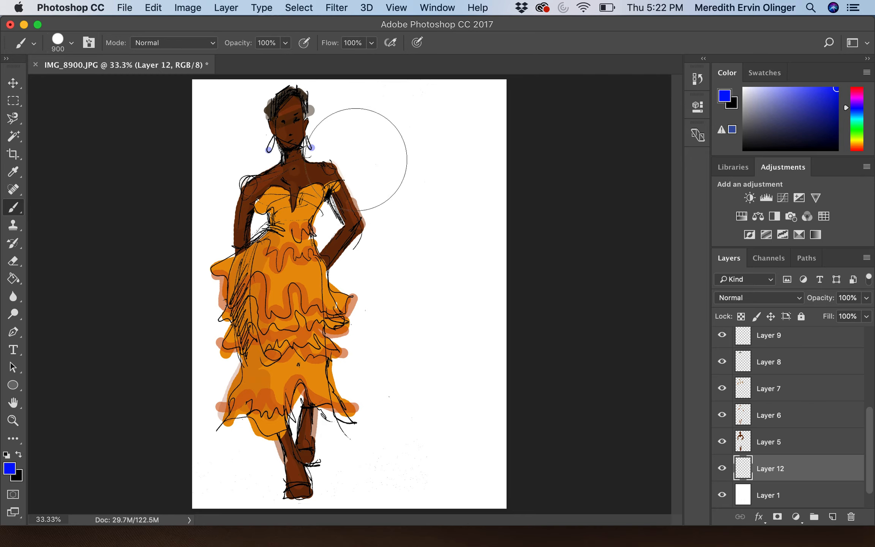
key(bracketright)
key(bracketright)
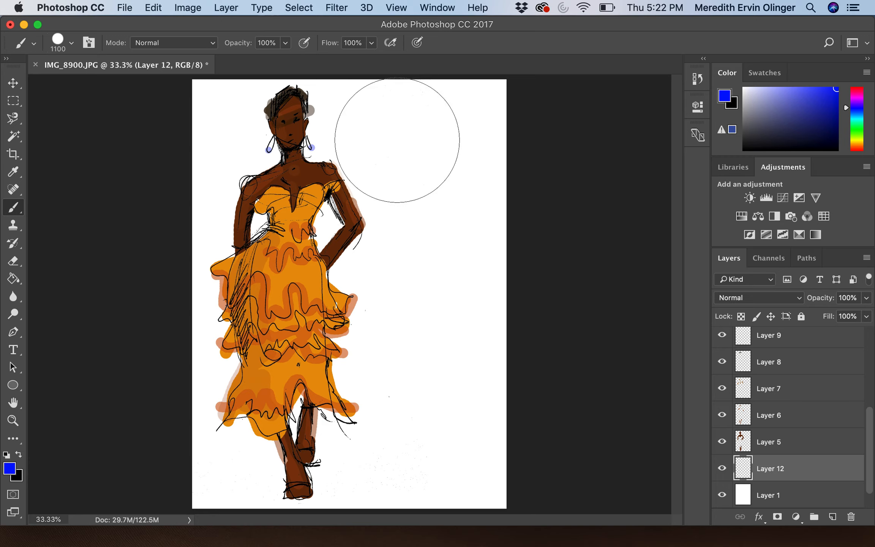
mouse_move(396, 129)
mouse_down()
mouse_move(147, 283)
mouse_move(423, 191)
mouse_move(170, 349)
mouse_move(363, 270)
mouse_move(201, 401)
mouse_move(346, 336)
mouse_move(235, 418)
mouse_move(382, 339)
mouse_move(429, 355)
mouse_move(326, 420)
mouse_move(403, 400)
mouse_move(164, 537)
mouse_up()
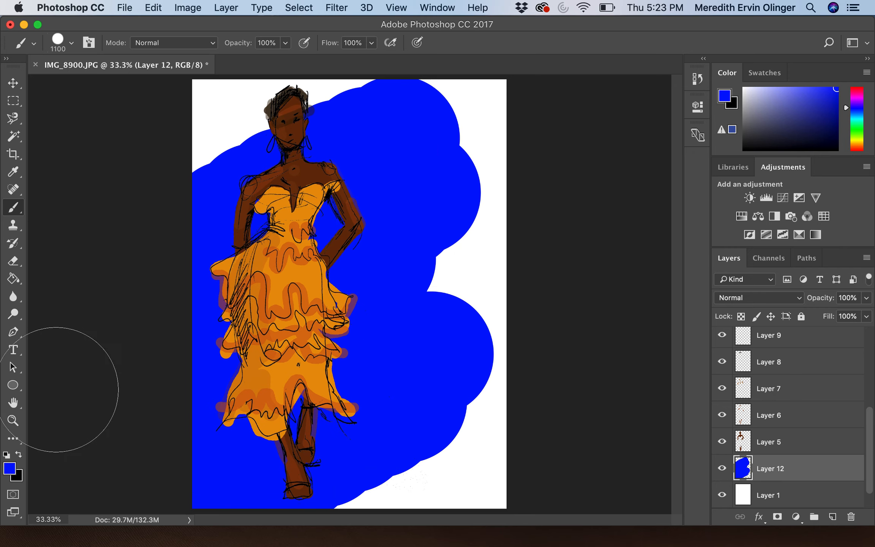
Step: Add an empty Layer 13 above Drawing, choose the Type tool and reset colours to black
scroll(804, 380, up, 5)
click(805, 346)
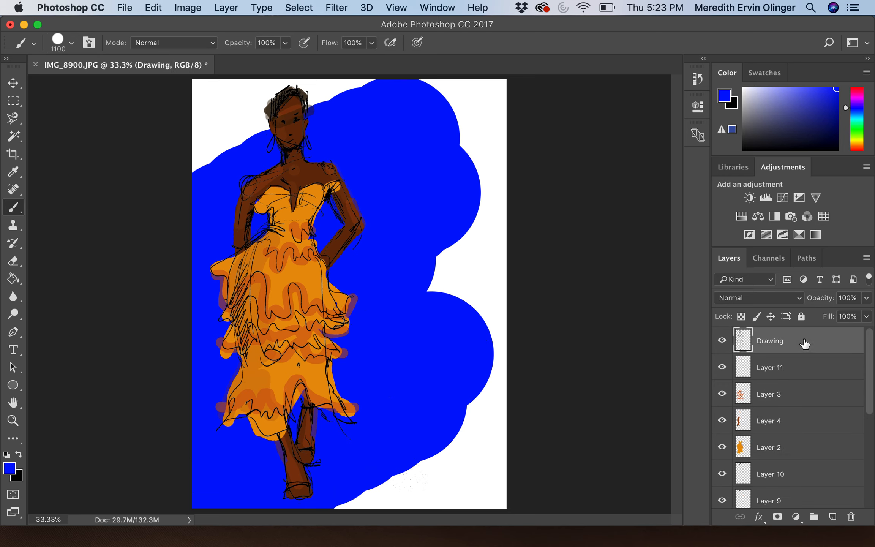
click(834, 516)
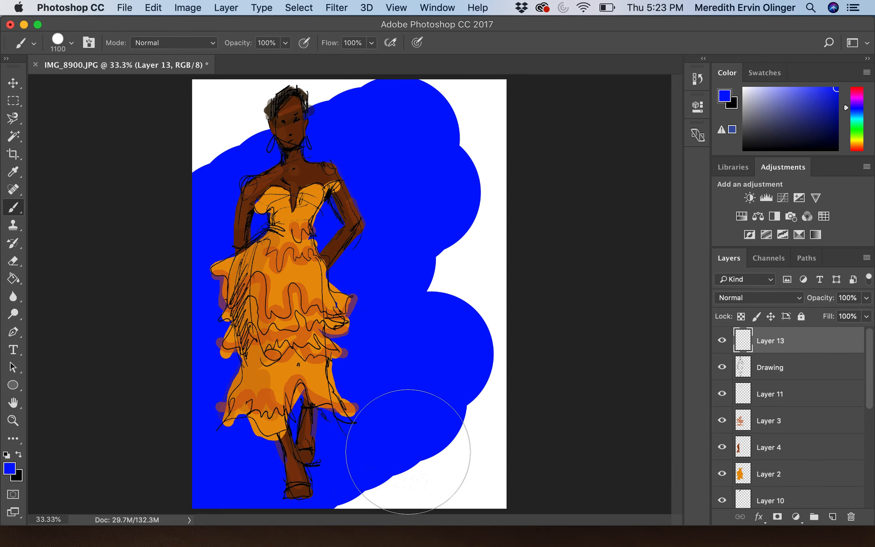
click(12, 84)
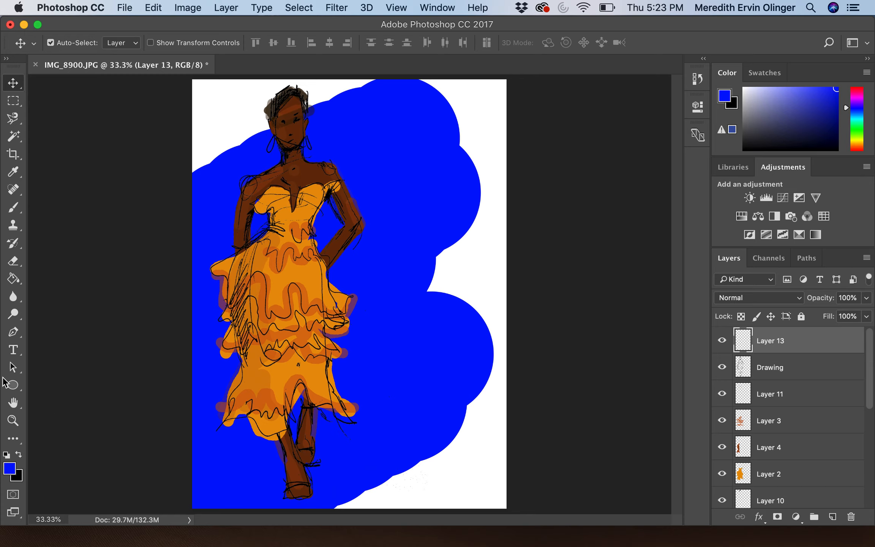
click(13, 355)
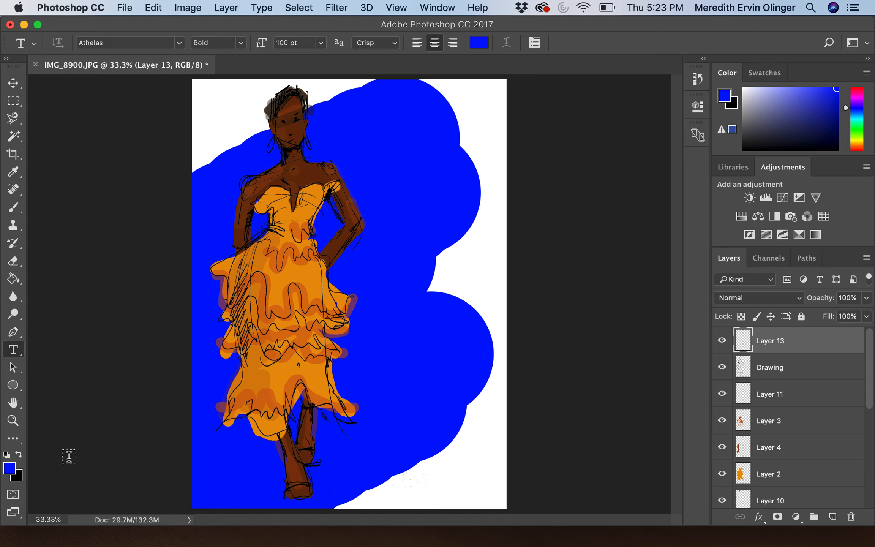
key(d)
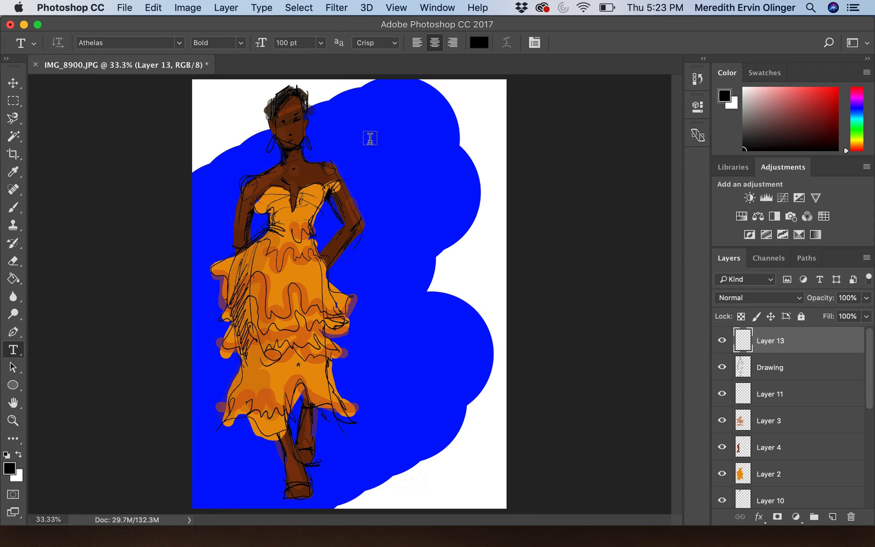
Step: Create a text box on the upper right and type the artist's name and 'Spring 2020' in Arial
drag(357, 139, 504, 213)
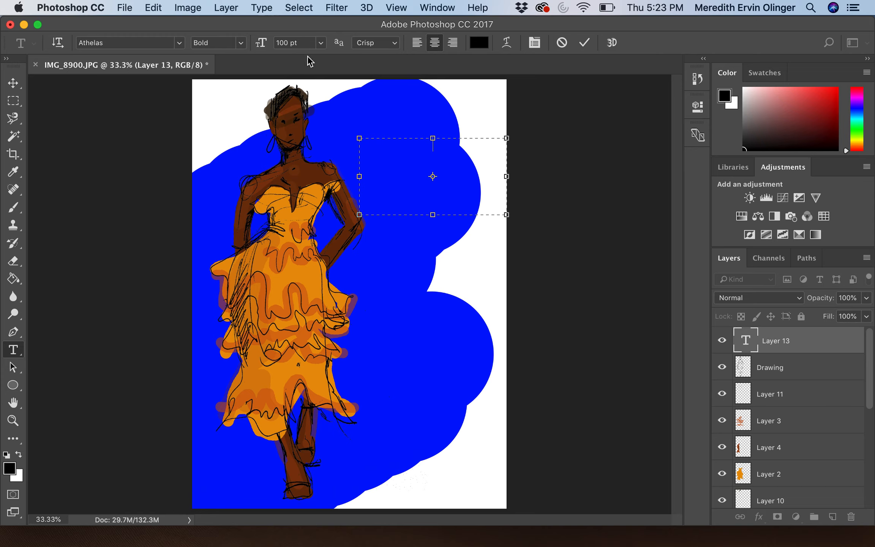
click(181, 44)
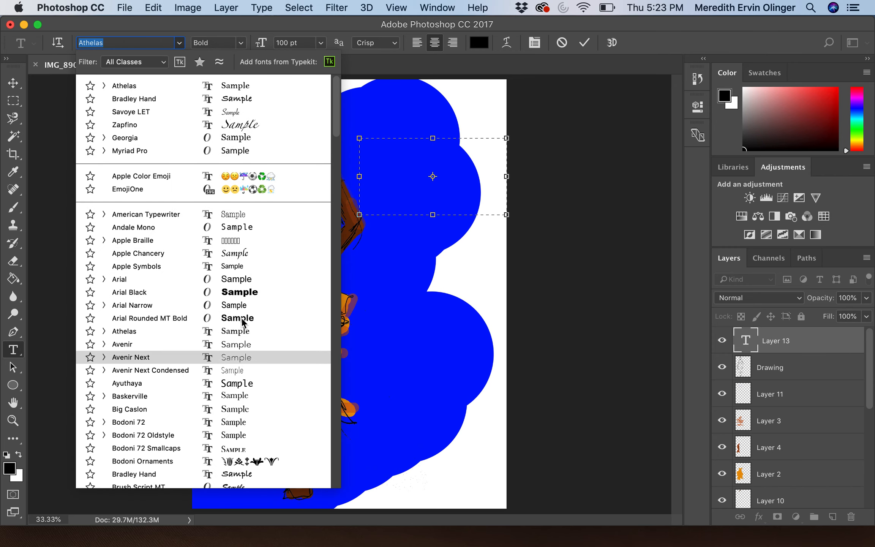
click(238, 283)
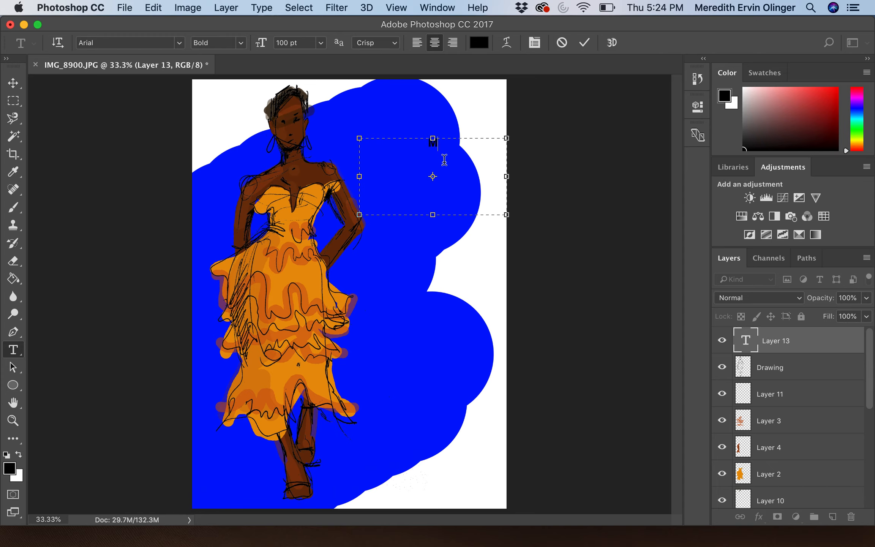
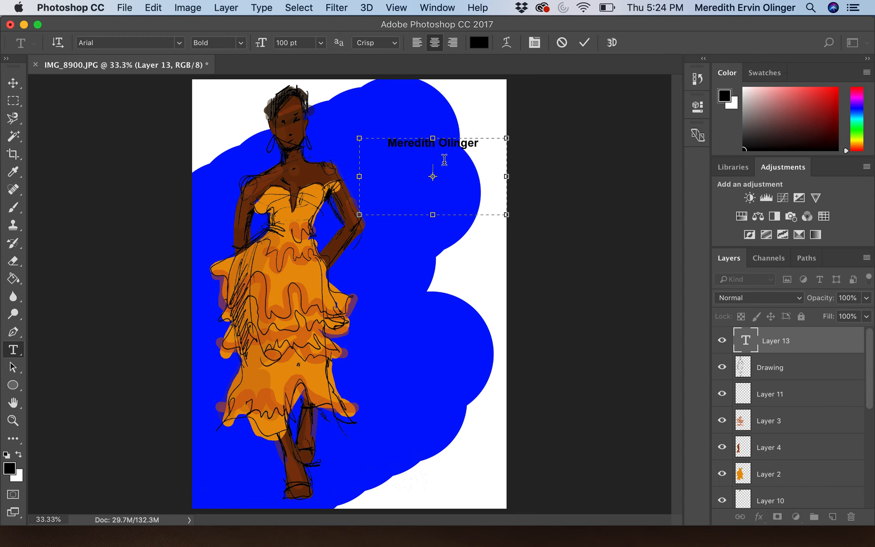
text(Spring 2020)
Step: Enlarge both caption lines to 120 pt and move the caption down to the lower right
drag(464, 172, 382, 139)
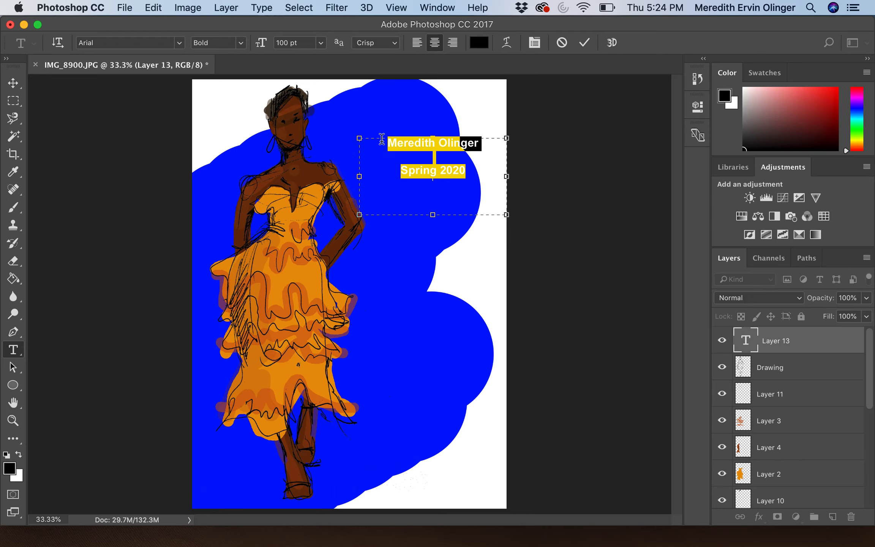
click(319, 42)
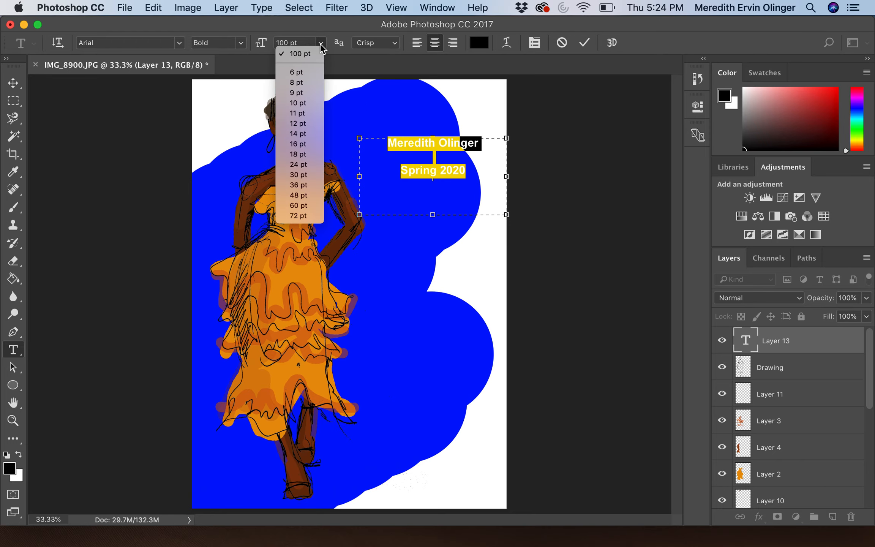
click(292, 44)
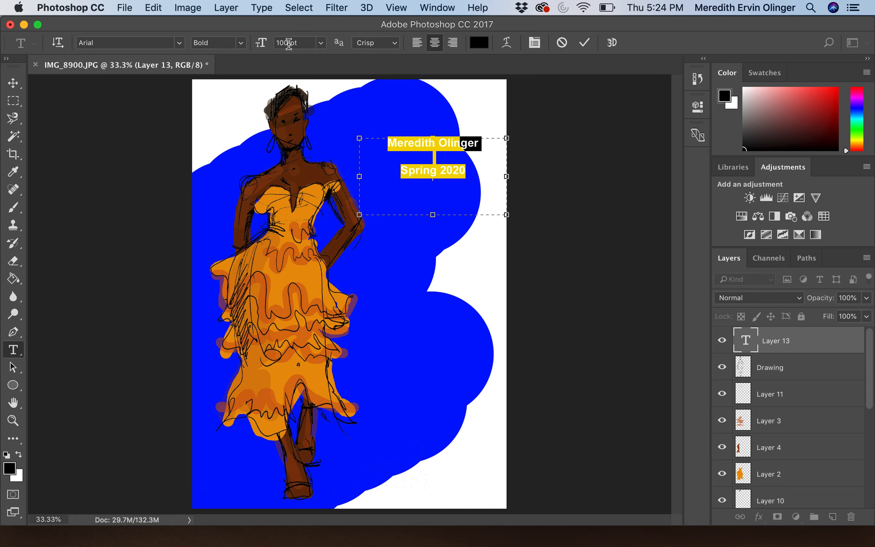
click(289, 43)
text(120)
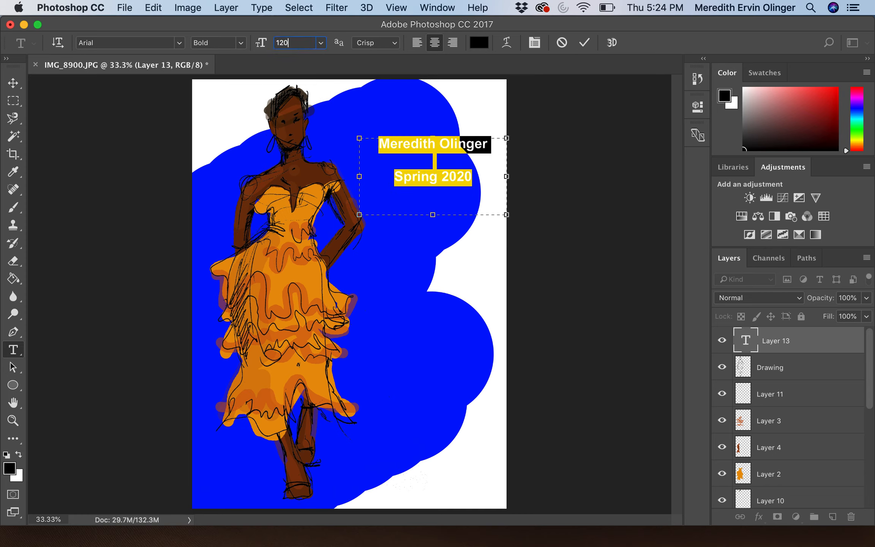
click(616, 191)
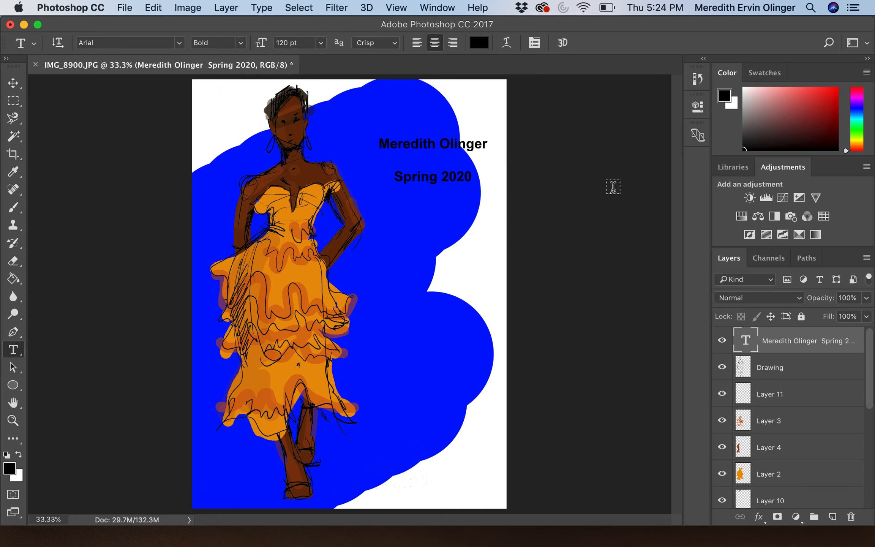
click(14, 83)
drag(441, 145, 427, 369)
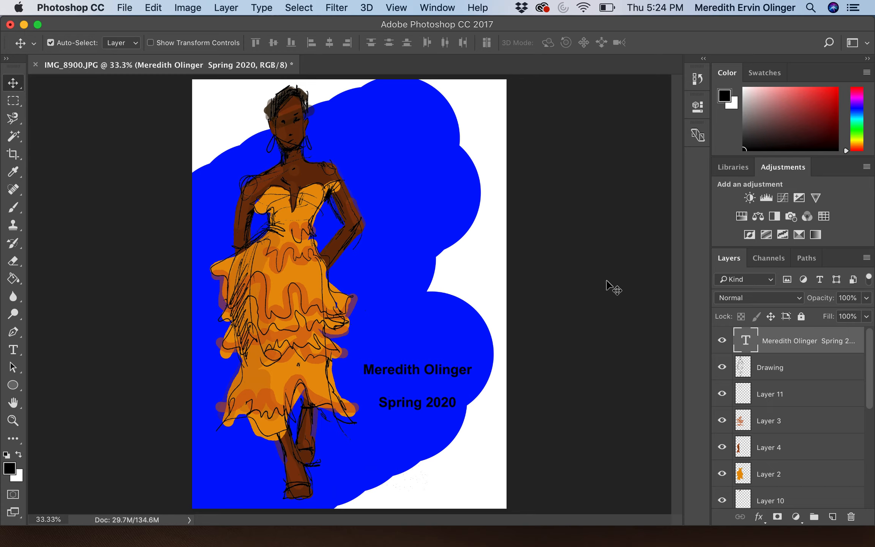
Step: Fill Layer 1's white page areas with light blue c5eafb using the Paint Bucket
scroll(797, 439, down, 5)
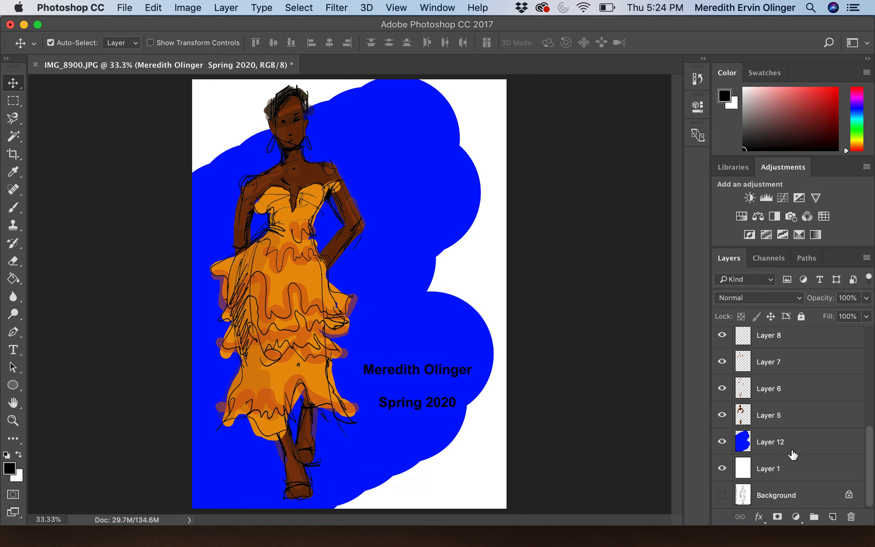
click(785, 471)
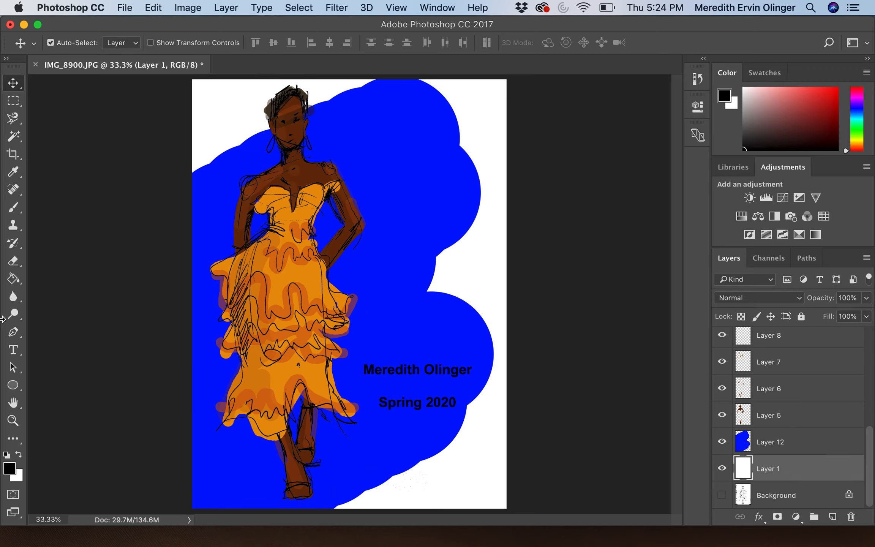
click(13, 280)
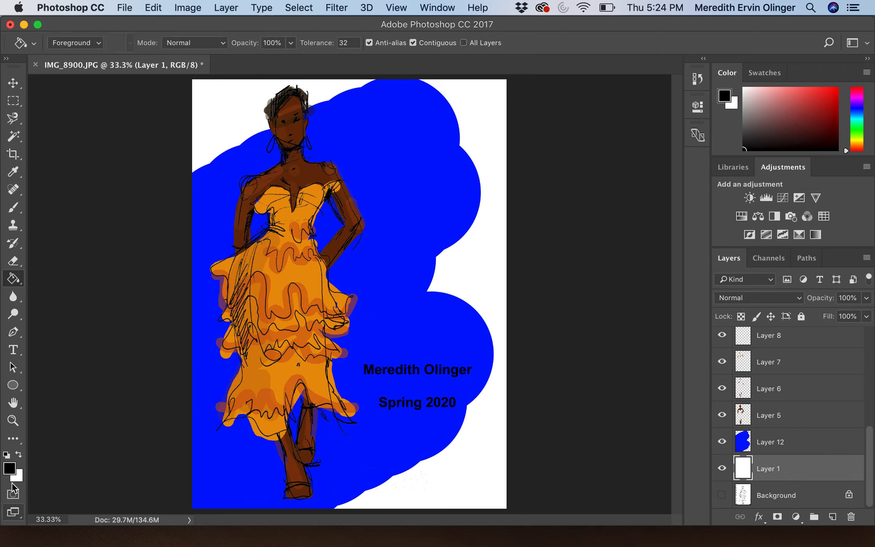
click(9, 468)
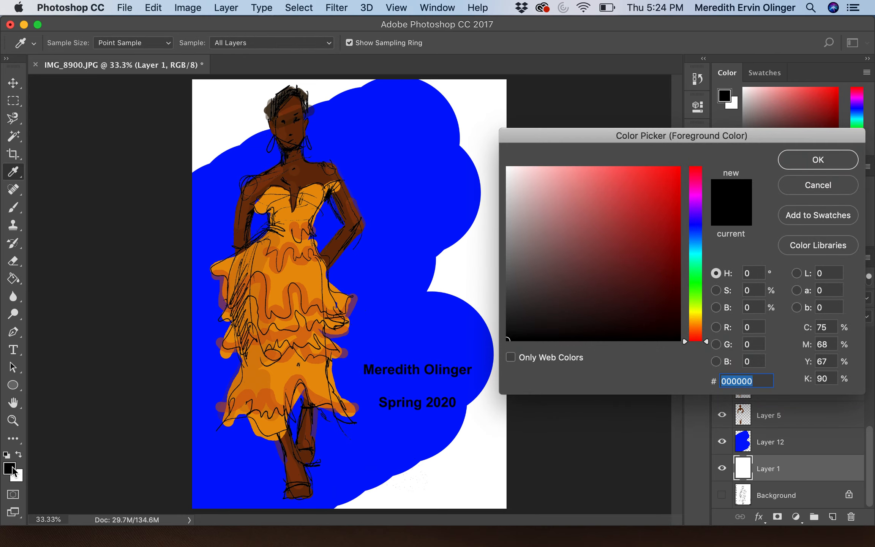
click(695, 245)
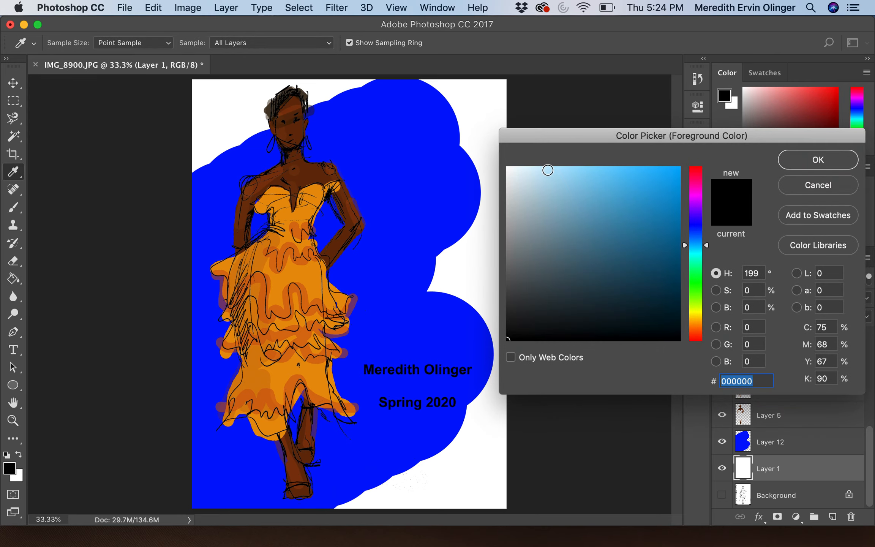
click(544, 169)
click(842, 162)
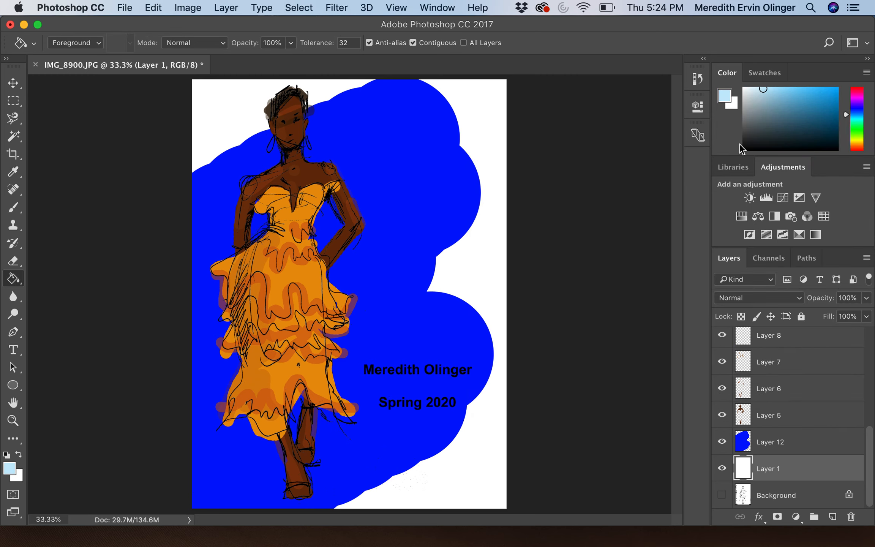
click(465, 120)
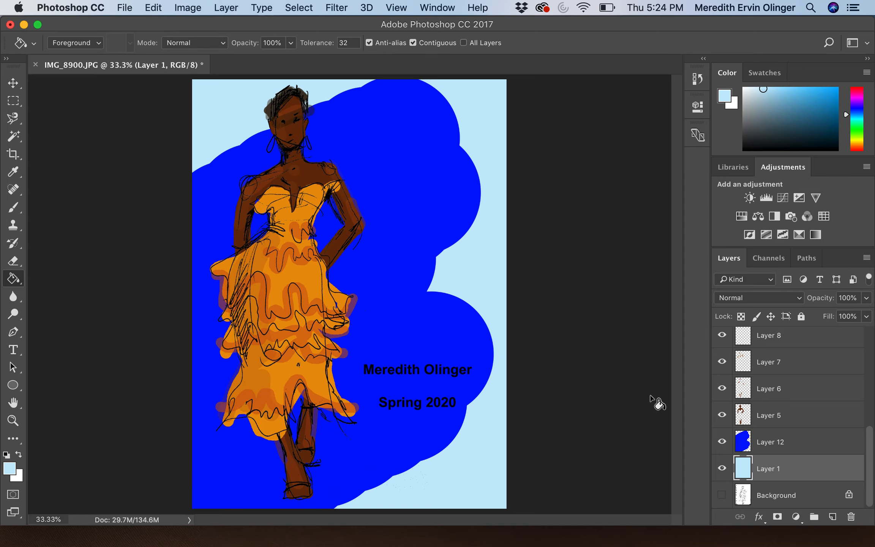
scroll(788, 412, up, 5)
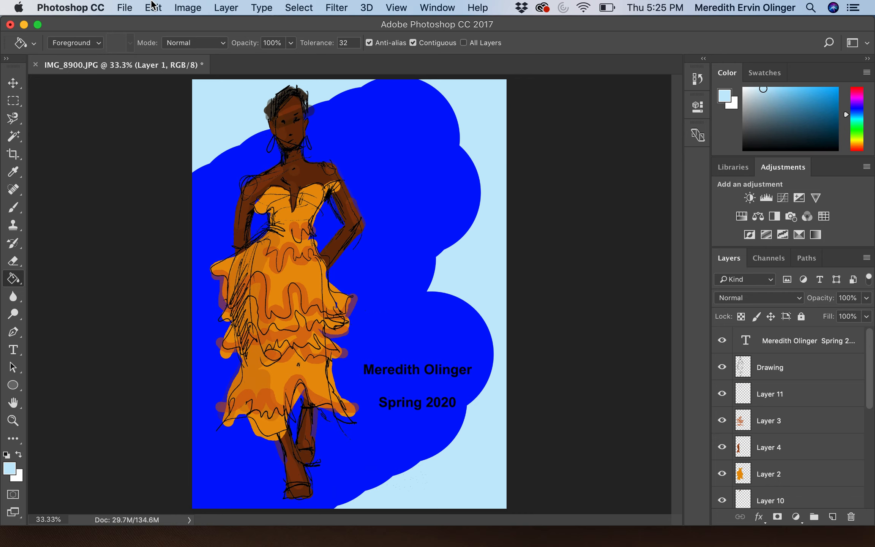
Step: Hide the Drawing and caption layers, then Merge Visible to combine the coloured layers
click(226, 9)
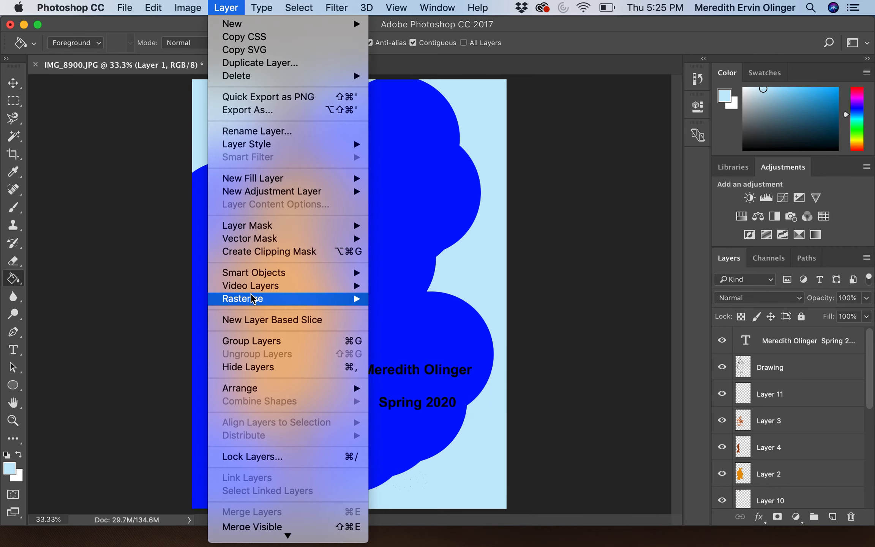
scroll(265, 452, down, 2)
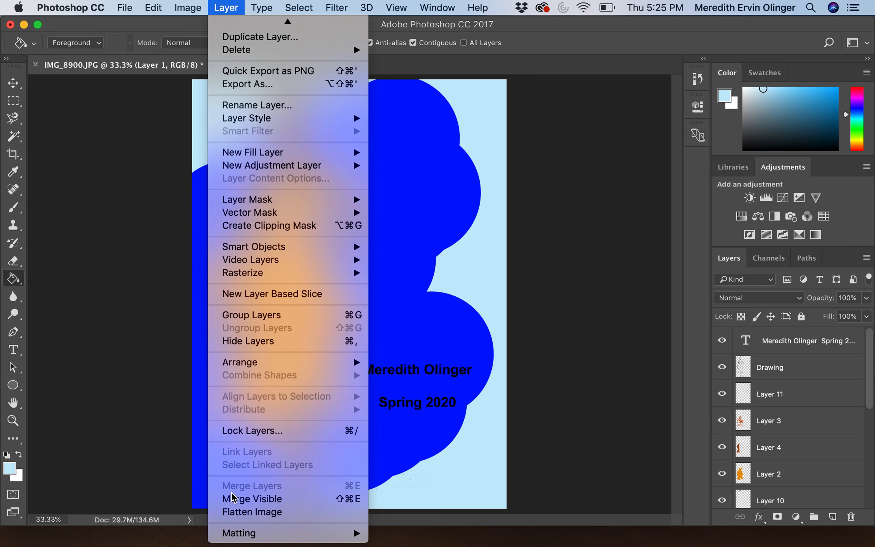
click(110, 440)
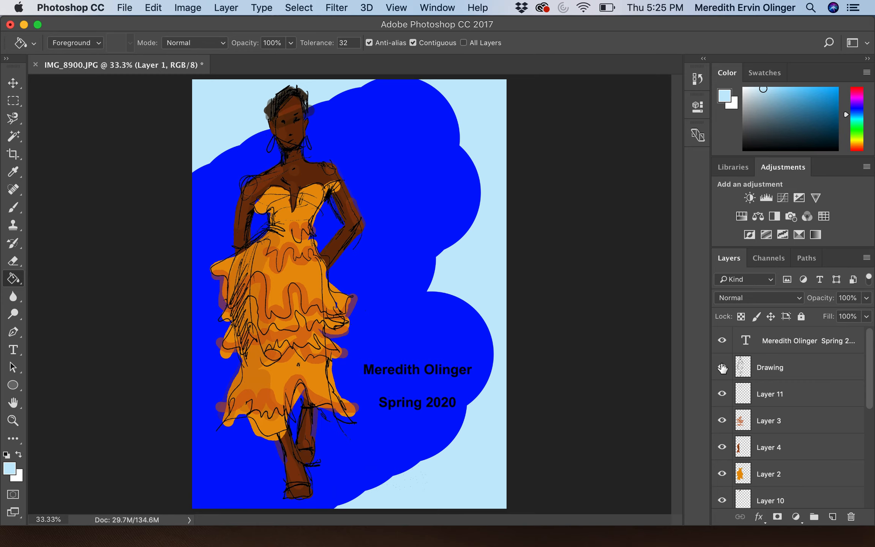
click(722, 368)
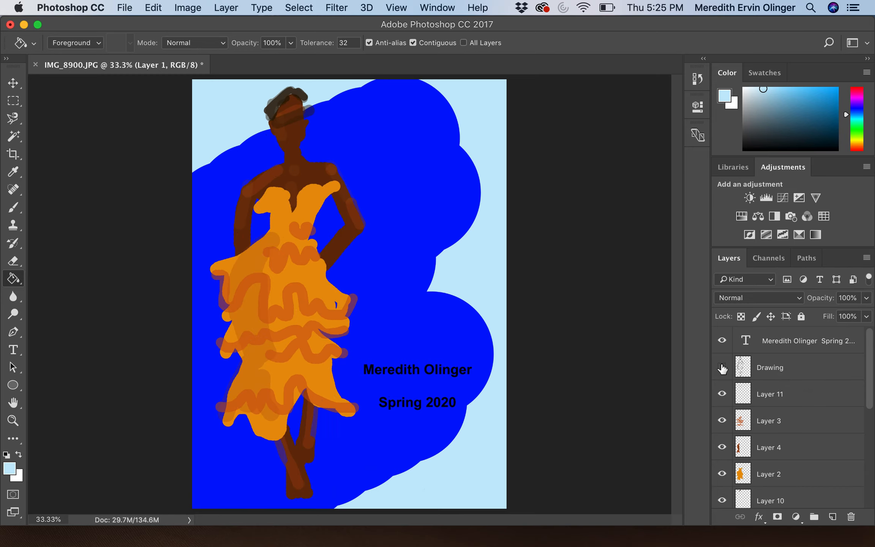
click(722, 340)
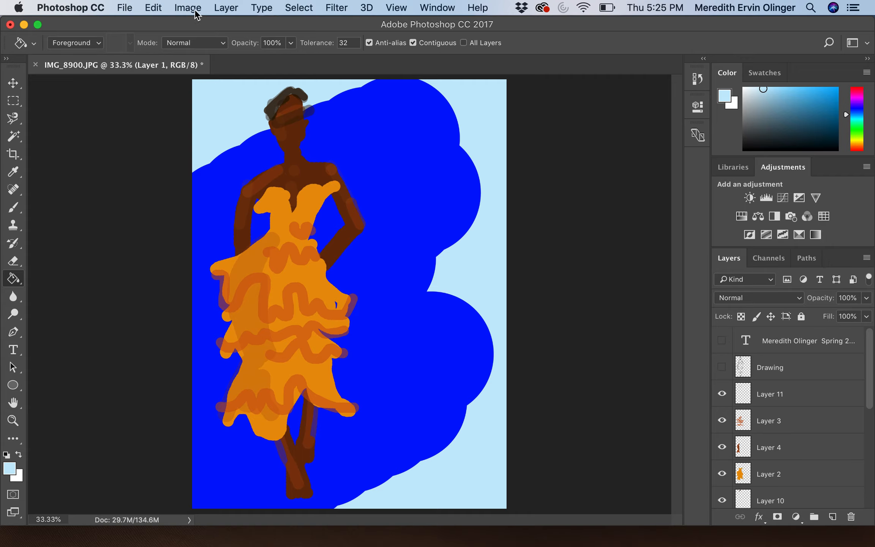
click(226, 8)
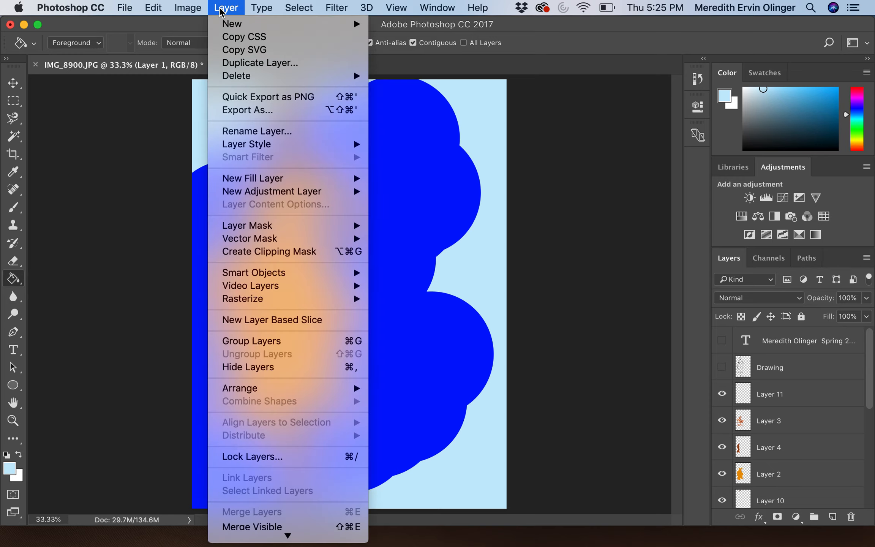
click(235, 525)
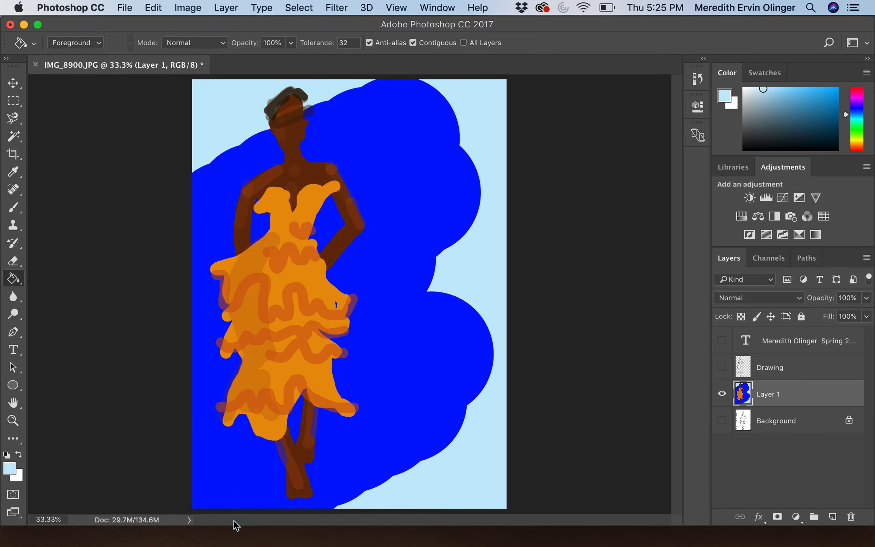
Step: Show Drawing and the caption again, toggling the merged colour layer to check the result
click(722, 367)
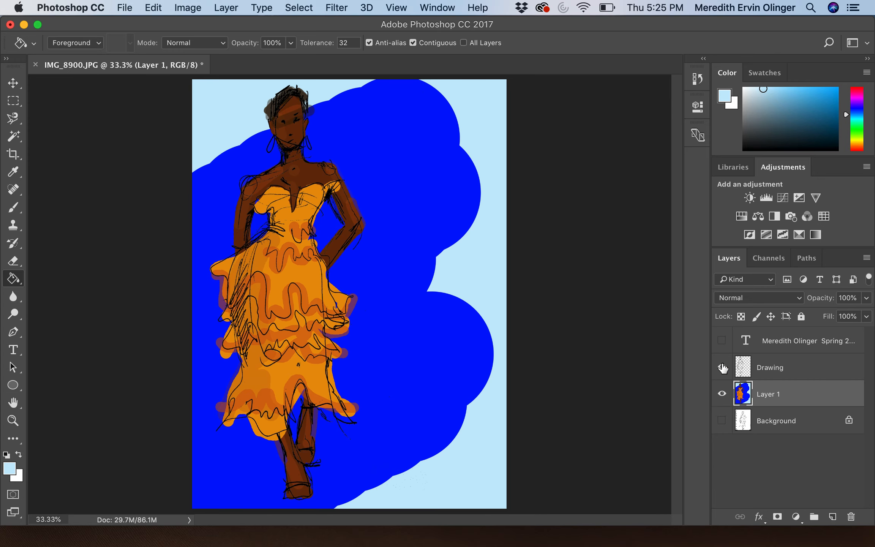
click(722, 341)
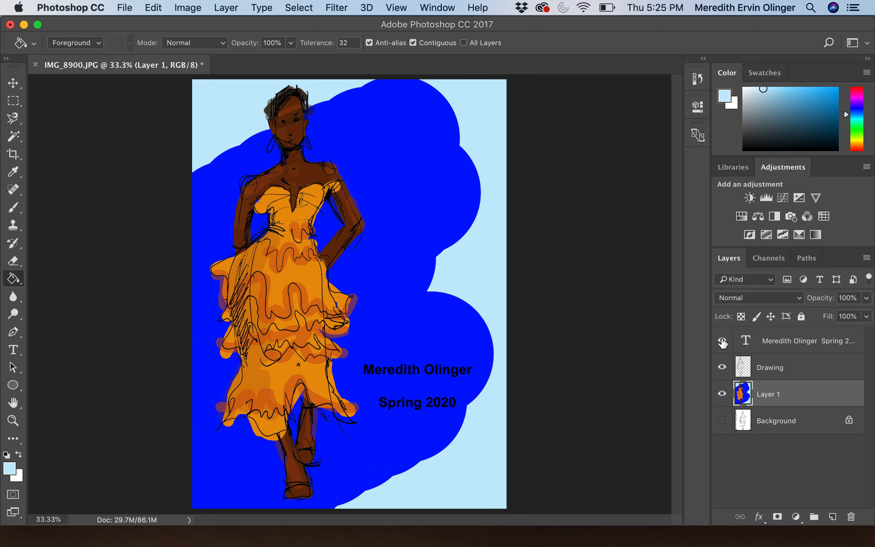
click(721, 367)
click(721, 394)
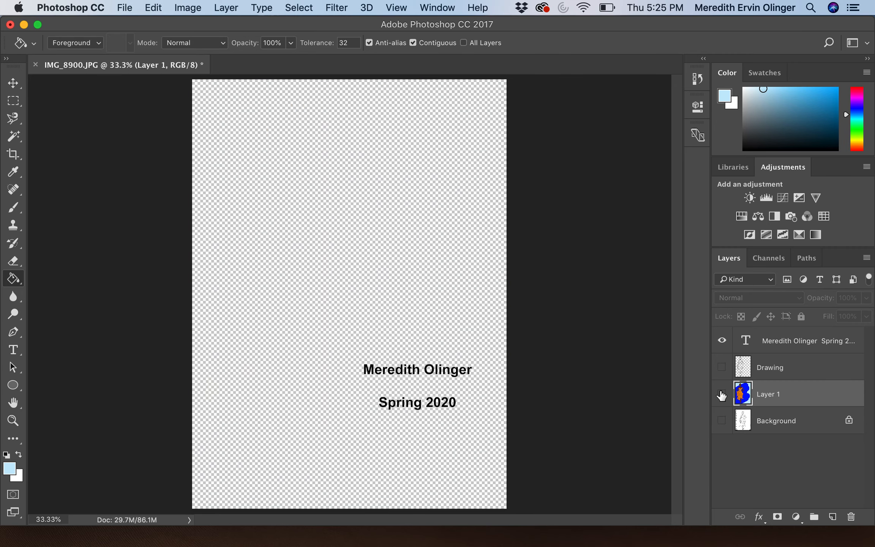
click(721, 368)
click(721, 394)
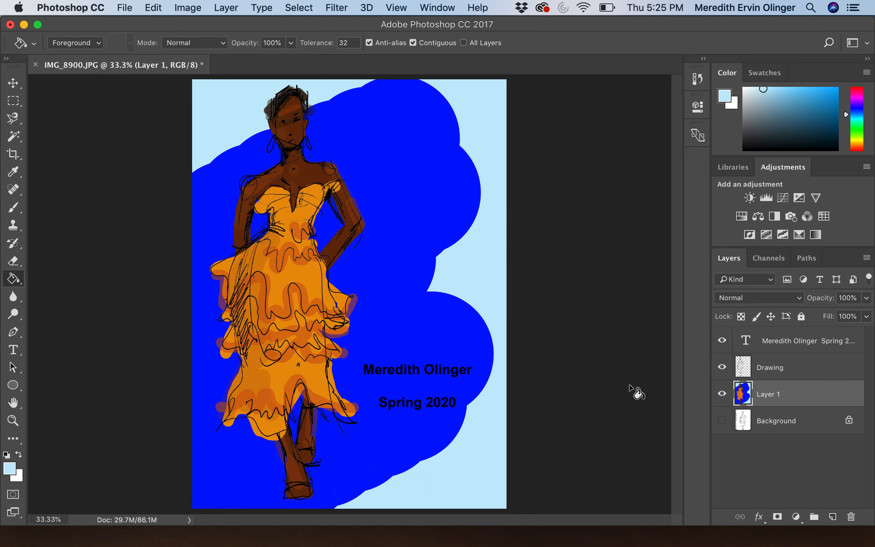
click(722, 394)
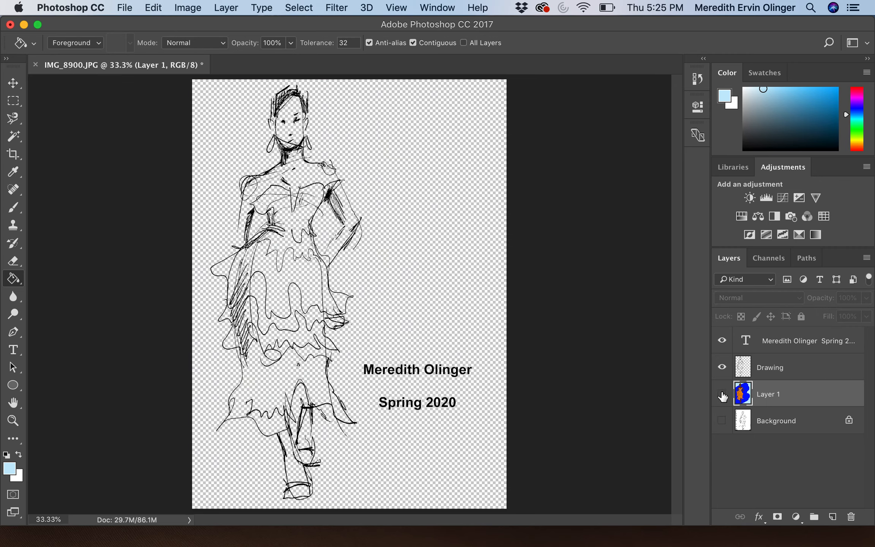
click(722, 395)
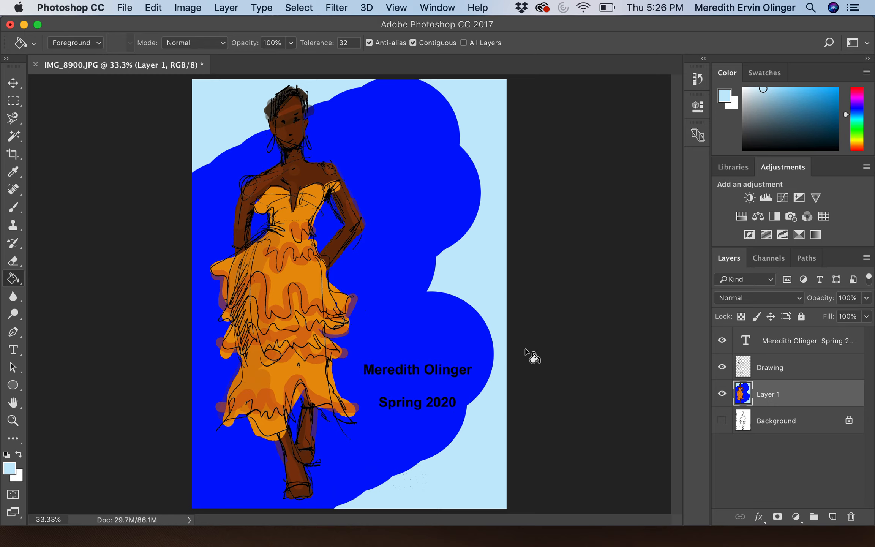
mouse_move(574, 544)
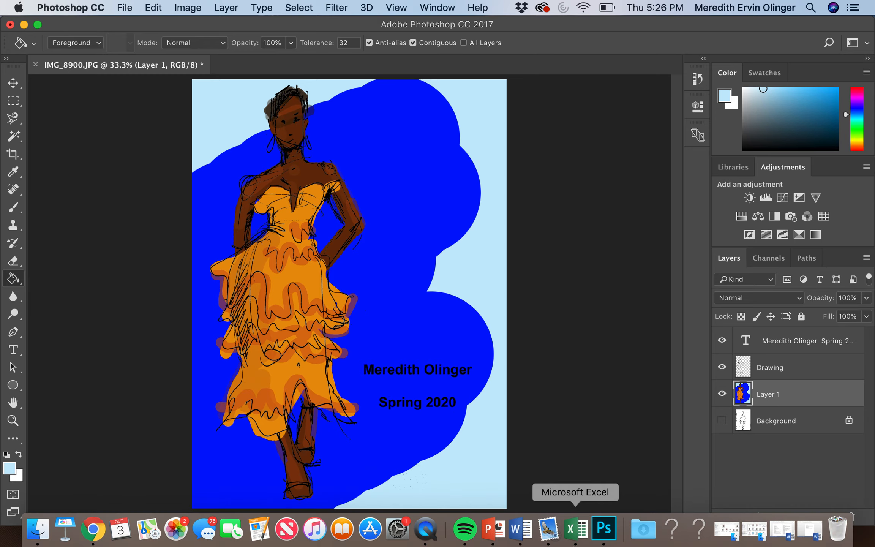